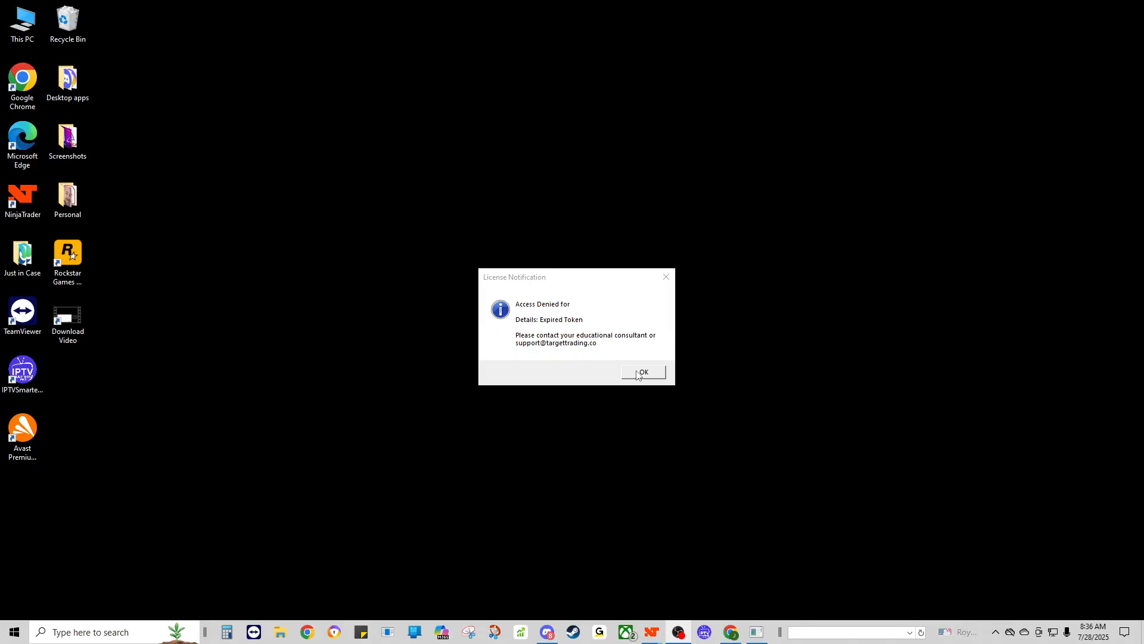
Step: Dismiss the expired-token License Notification with OK to reveal the ES and NQ charts
{"action": "left_click", "coordinate": [639, 373]}
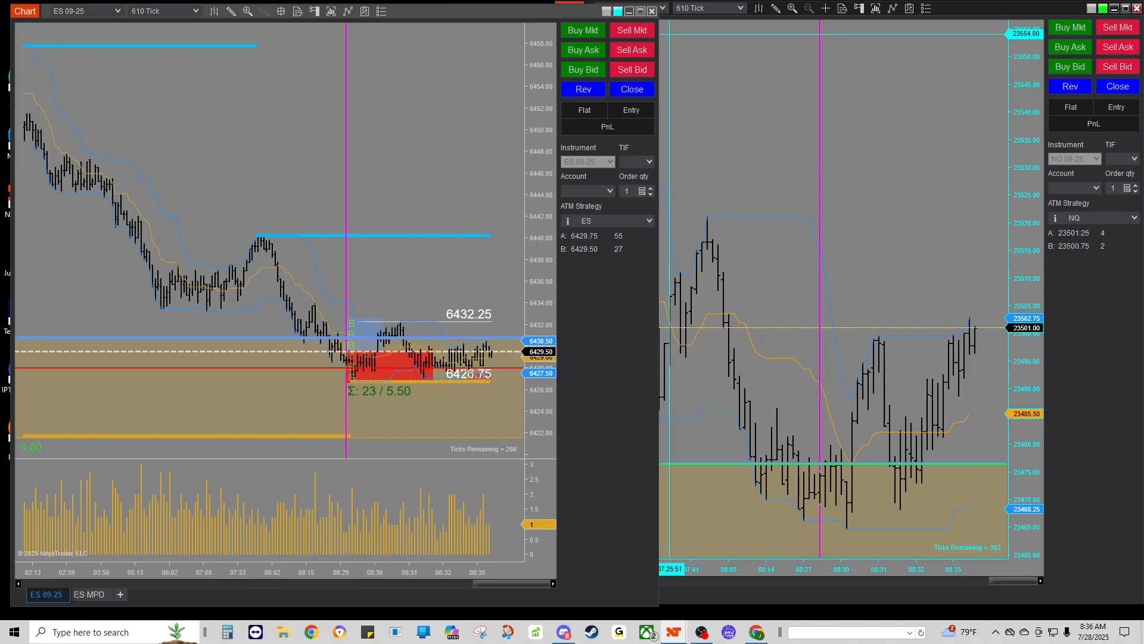
Step: Minimize the ES and NQ chart windows and drag the Control Center onto this screen
{"action": "left_click", "coordinate": [630, 11]}
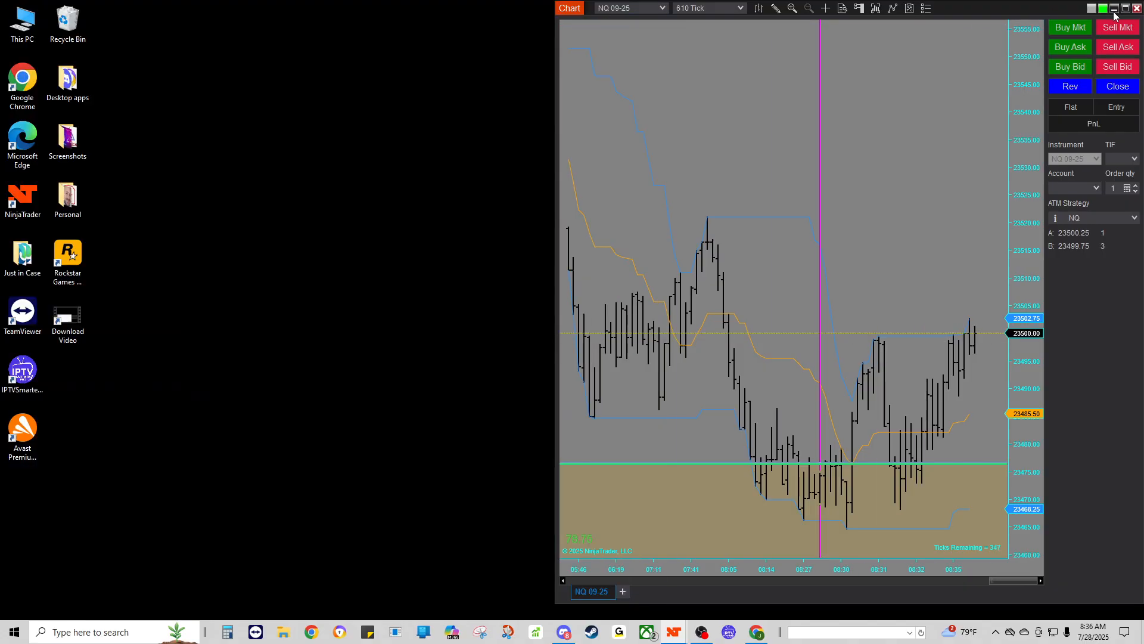
{"action": "left_click", "coordinate": [1113, 8]}
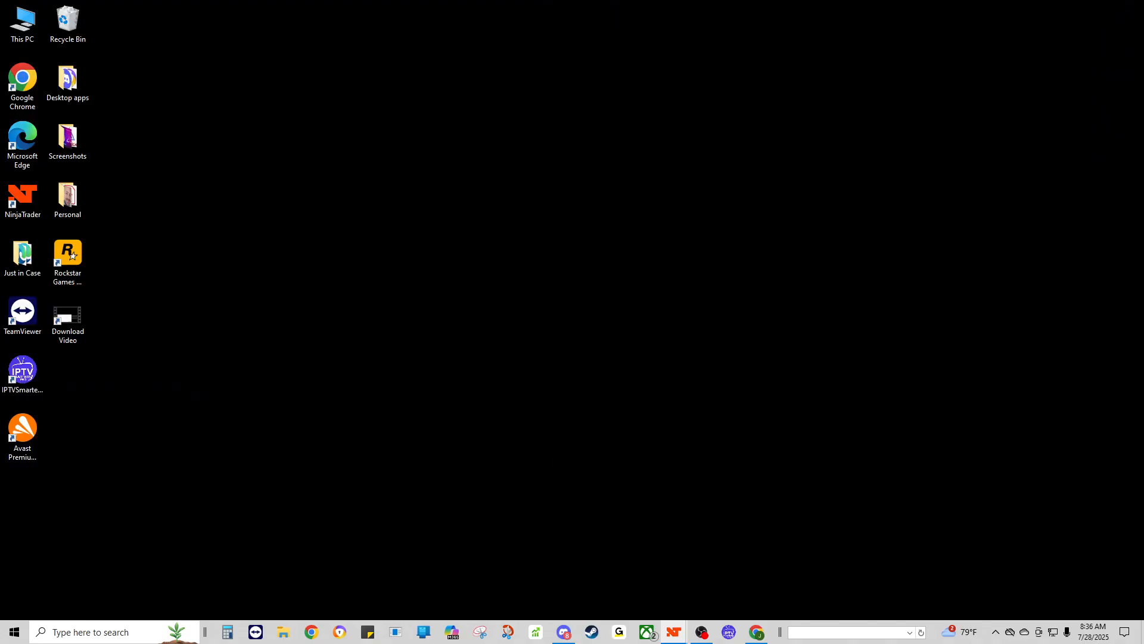
{"action": "left_click_drag", "start_coordinate": [0, 149], "coordinate": [658, 131]}
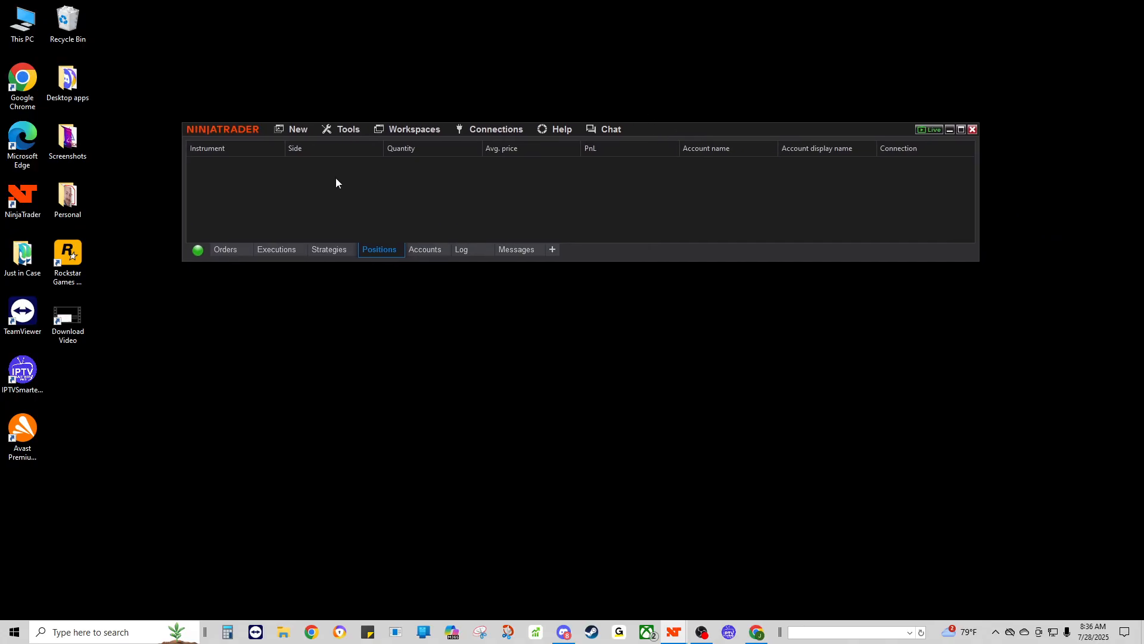
Step: Look over the Tools > Remove NinjaScript Assembly dialog, then close it
{"action": "left_click", "coordinate": [344, 129]}
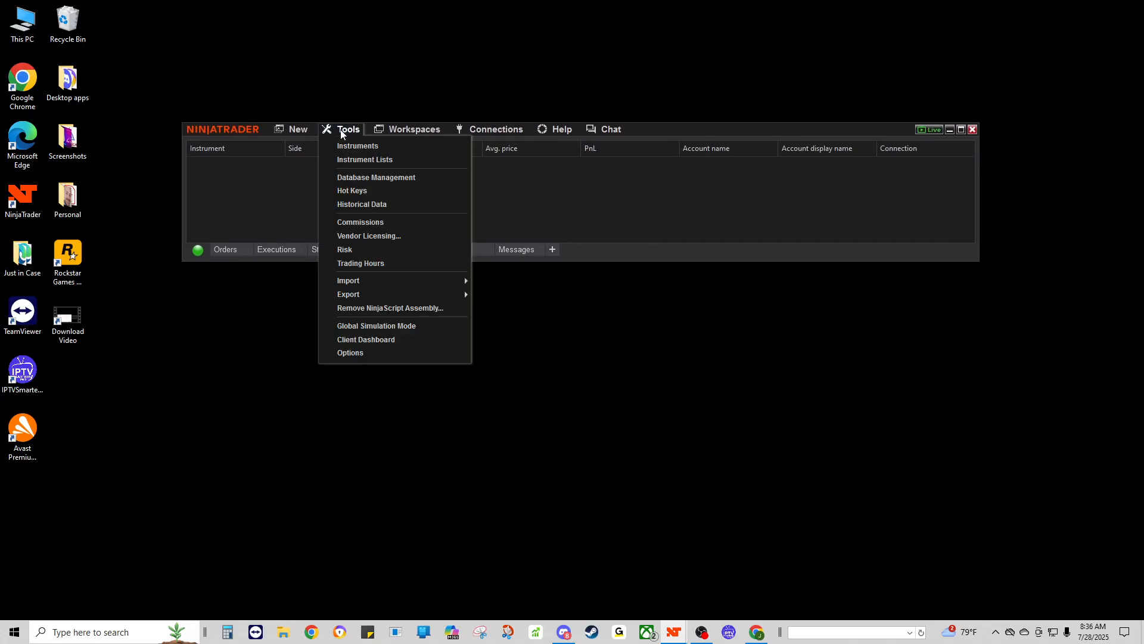
{"action": "left_click", "coordinate": [370, 307]}
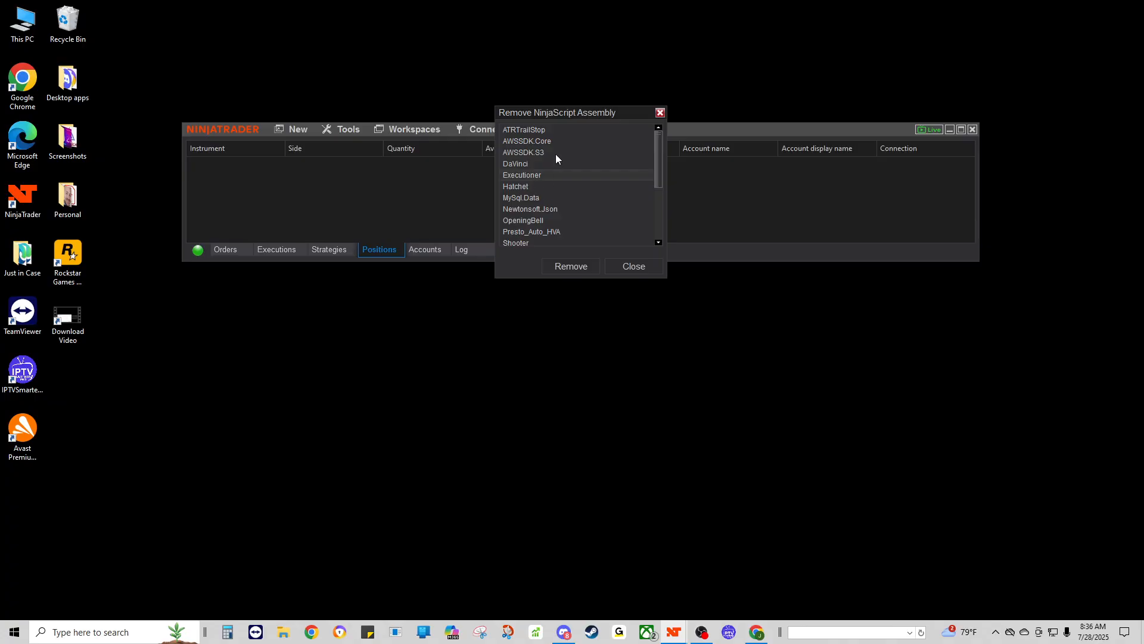
{"action": "scroll", "coordinate": [551, 167], "scroll_direction": "down", "scroll_amount": 2}
{"action": "scroll", "coordinate": [543, 177], "scroll_direction": "up", "scroll_amount": 2}
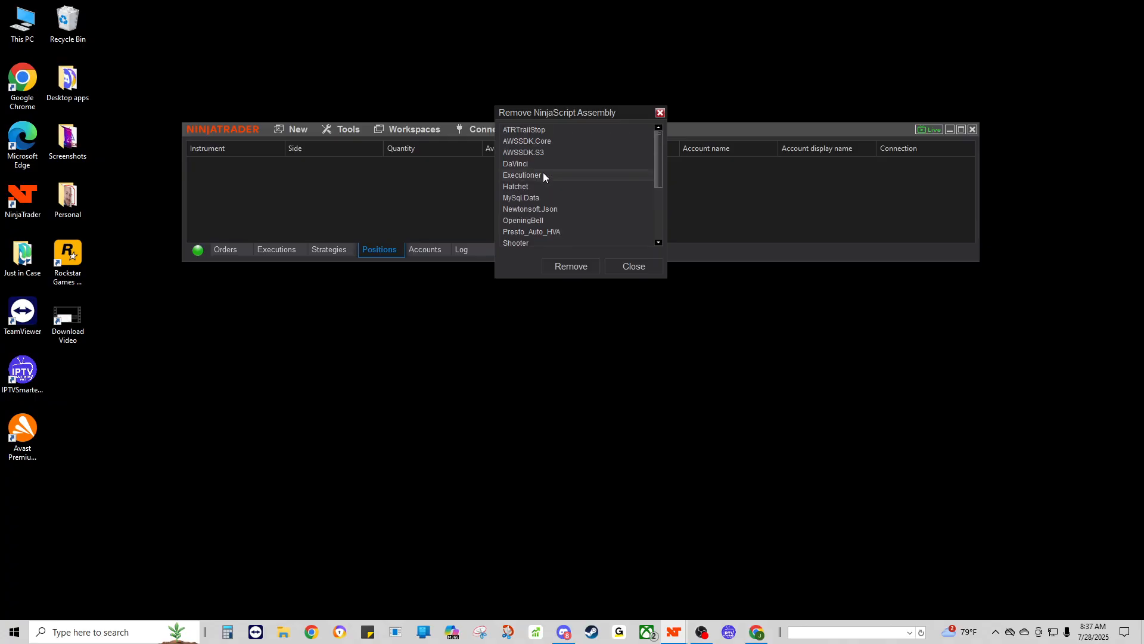
{"action": "left_click", "coordinate": [623, 267]}
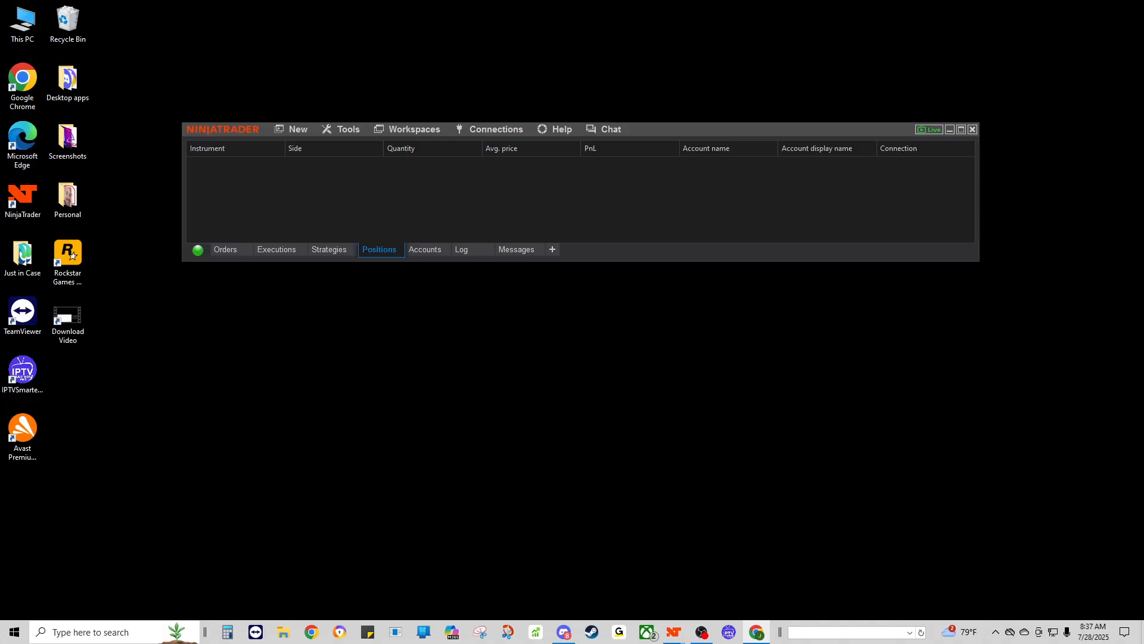
Step: Read through the Presto, Executioner and Da Vinci install instructions in Gmail, then close Chrome
{"action": "left_click_drag", "start_coordinate": [459, 0], "coordinate": [514, 0]}
{"action": "scroll", "coordinate": [385, 214], "scroll_direction": "down", "scroll_amount": 3}
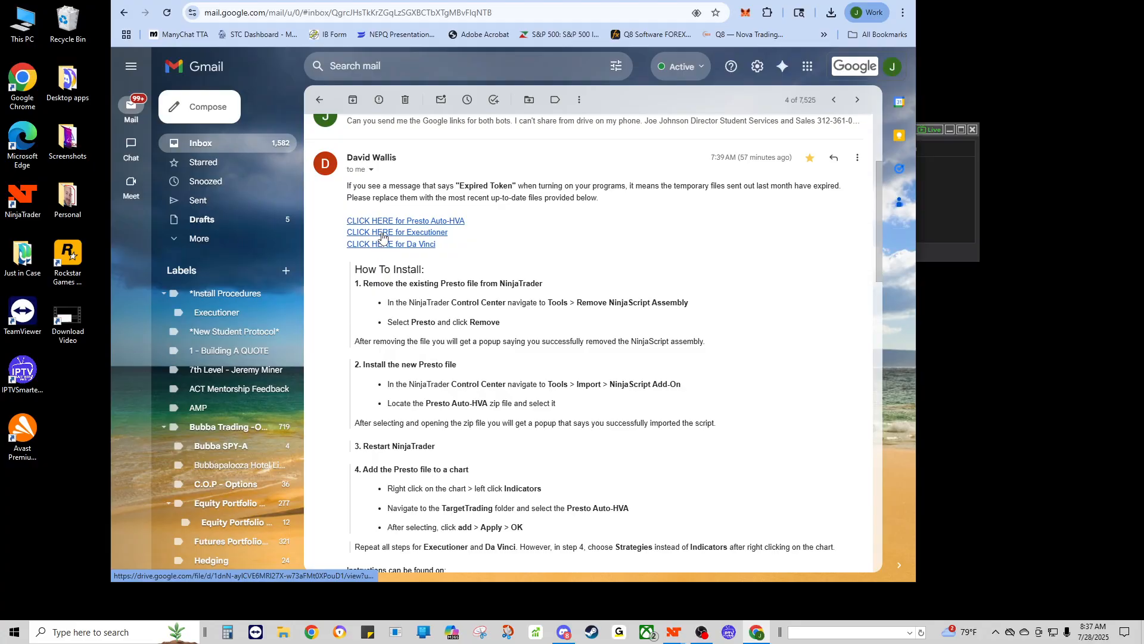
{"action": "scroll", "coordinate": [378, 226], "scroll_direction": "down", "scroll_amount": 1}
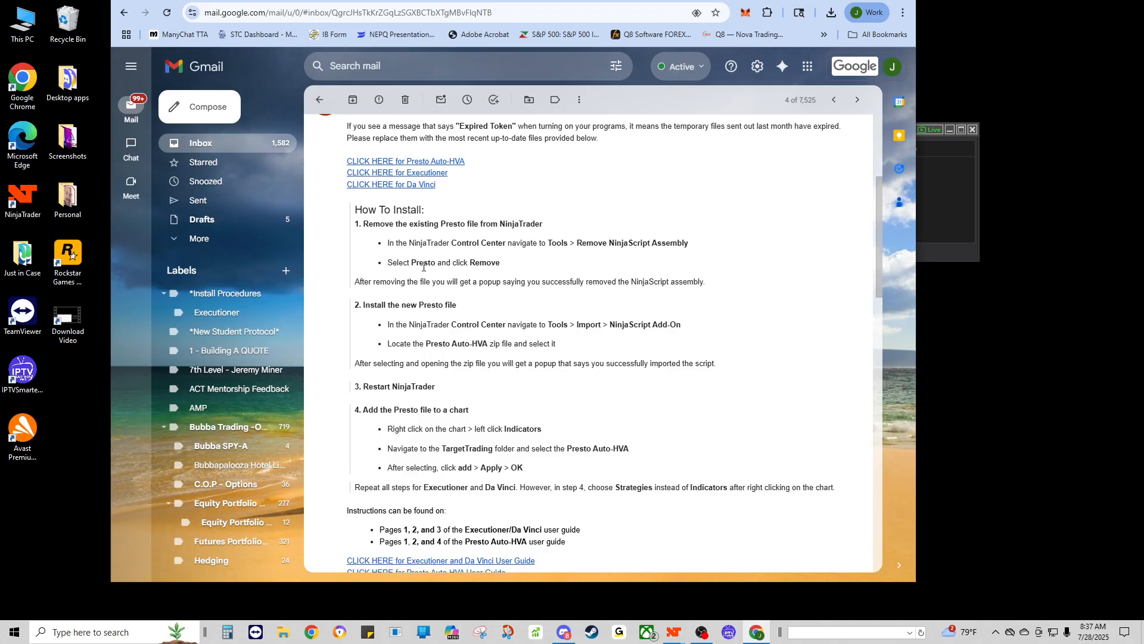
{"action": "scroll", "coordinate": [424, 220], "scroll_direction": "down", "scroll_amount": 1}
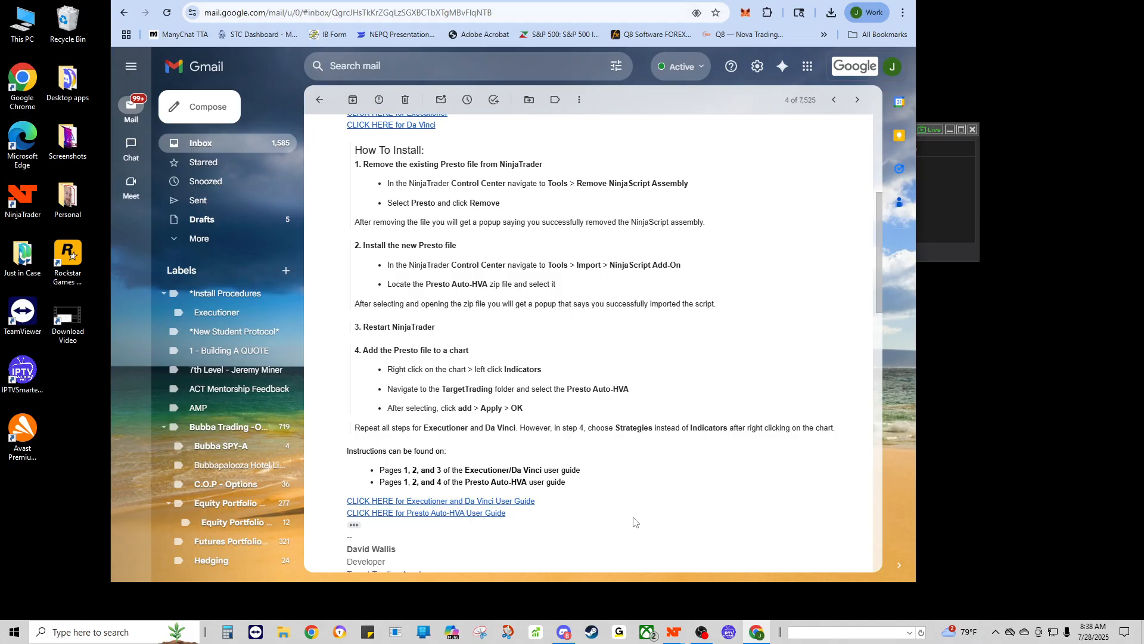
{"action": "right_click", "coordinate": [765, 638]}
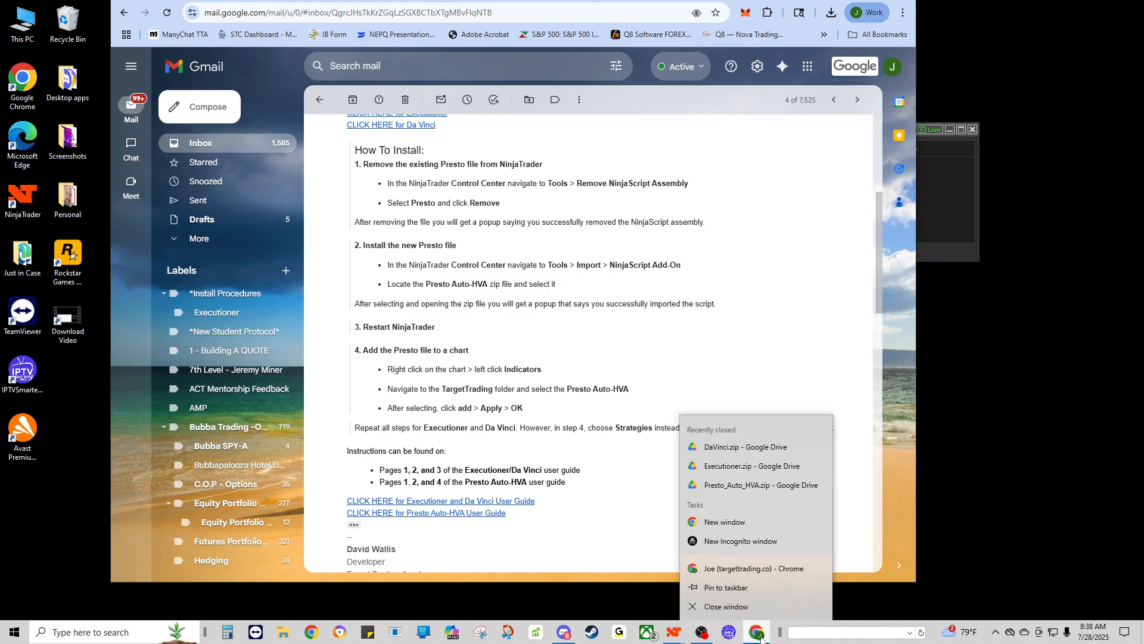
{"action": "left_click", "coordinate": [733, 607]}
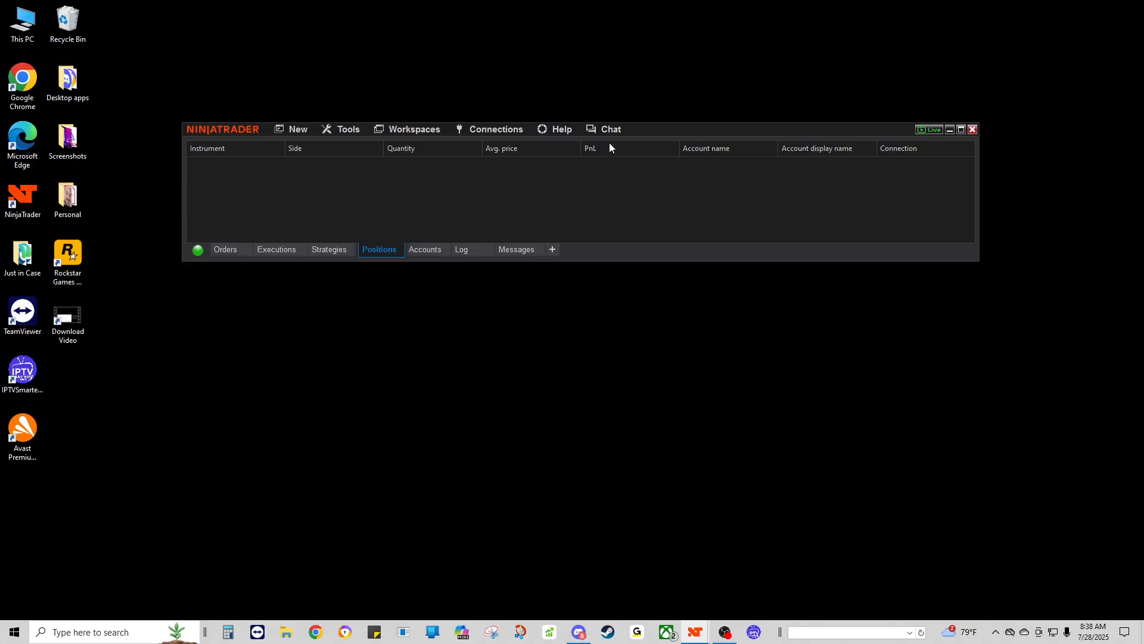
{"action": "left_click", "coordinate": [351, 132]}
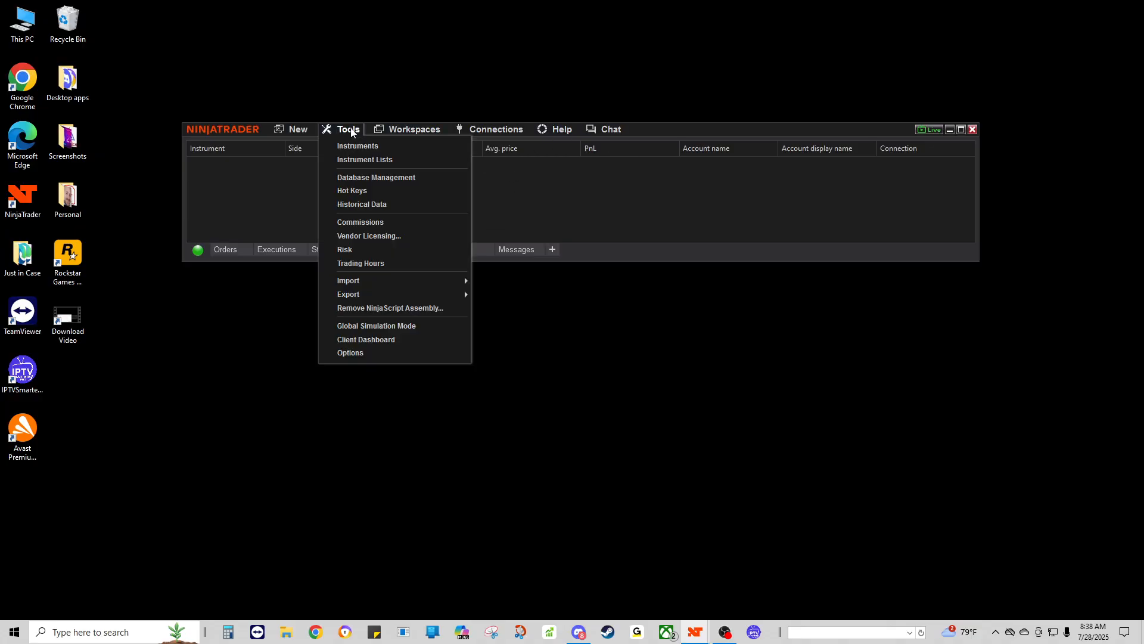
{"action": "mouse_move", "coordinate": [367, 280]}
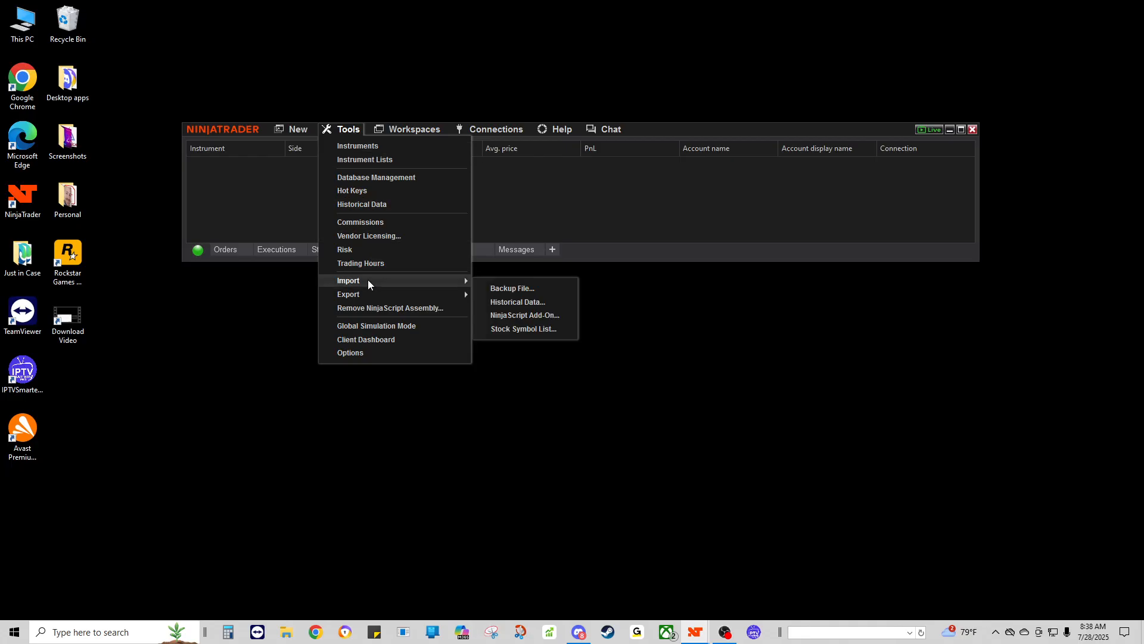
{"action": "left_click", "coordinate": [502, 317]}
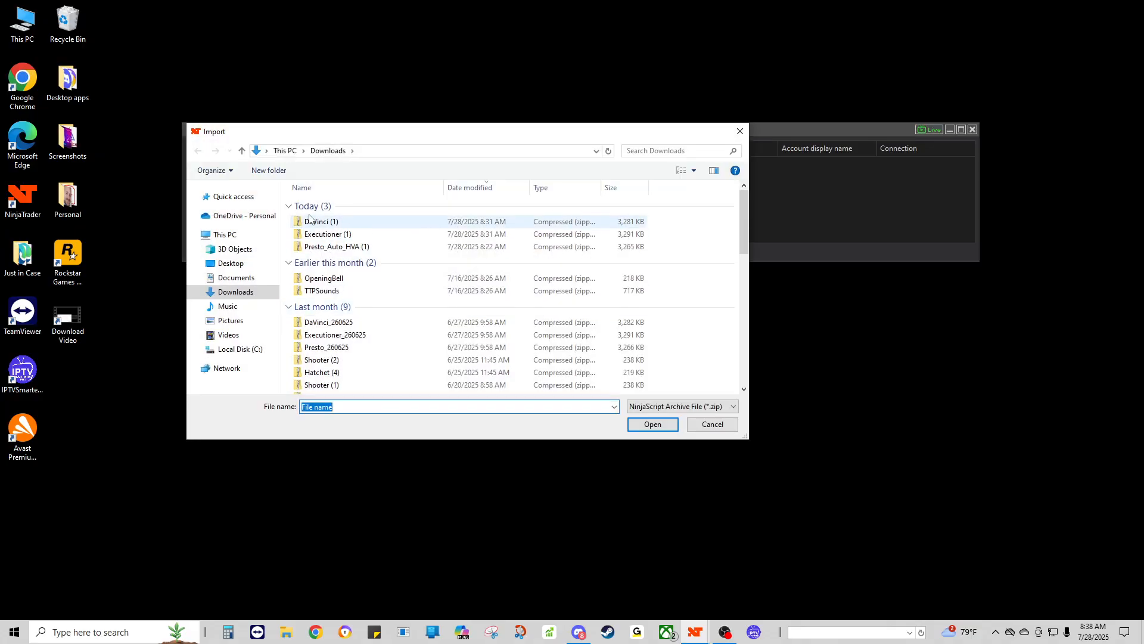
{"action": "left_click", "coordinate": [233, 292]}
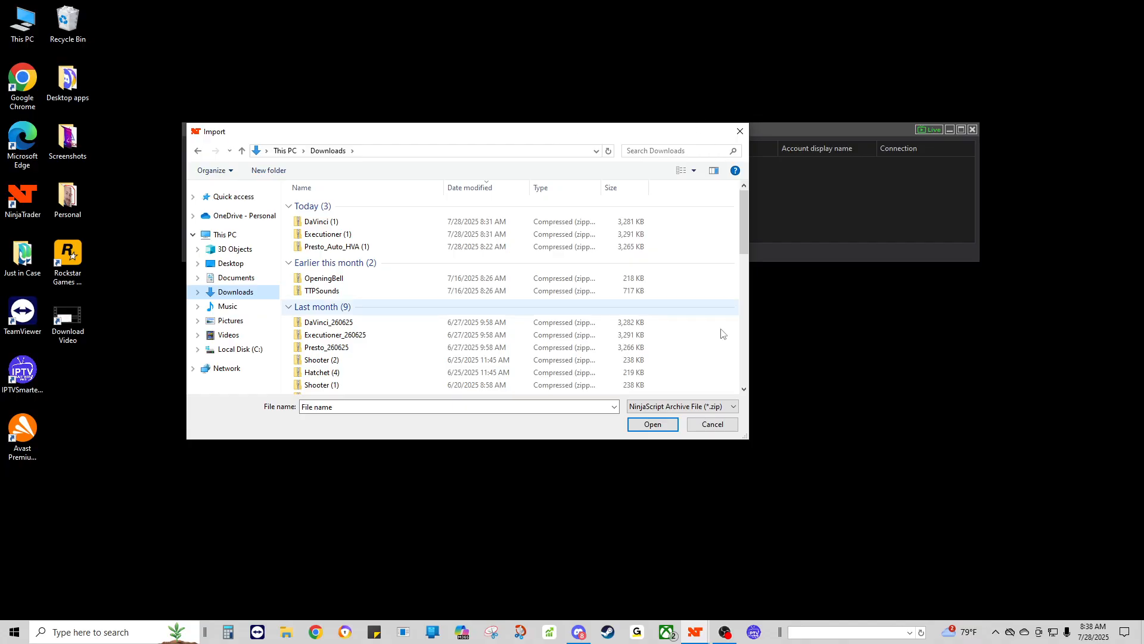
{"action": "left_click", "coordinate": [700, 422]}
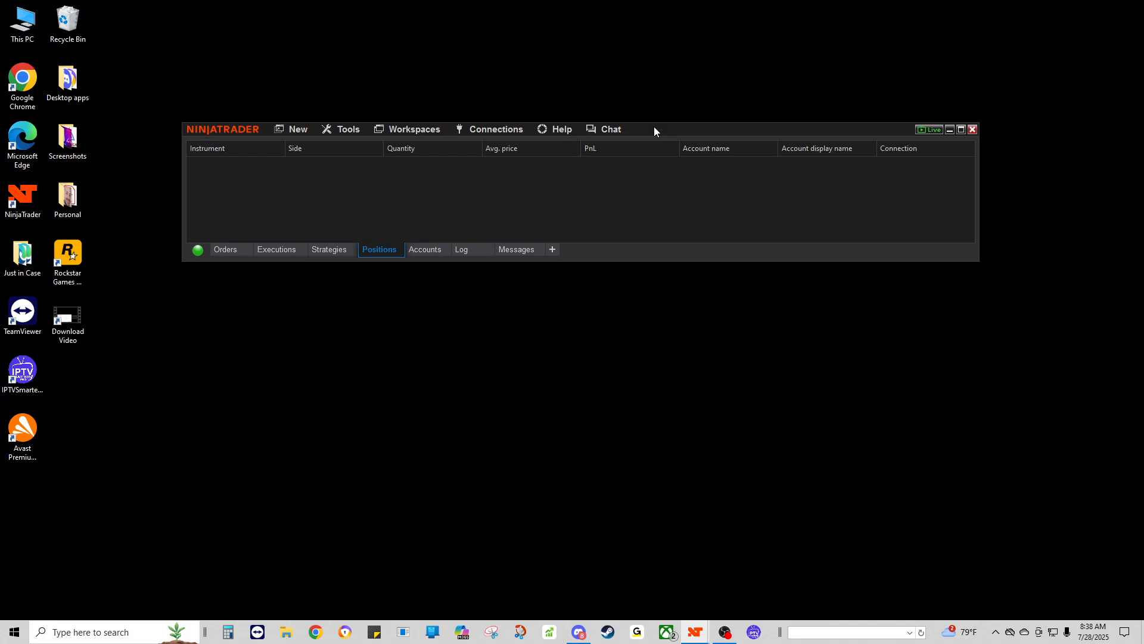
Step: Close the TTP workspace and the currently active workspace, saving each one
{"action": "left_click_drag", "start_coordinate": [654, 127], "coordinate": [648, 113]}
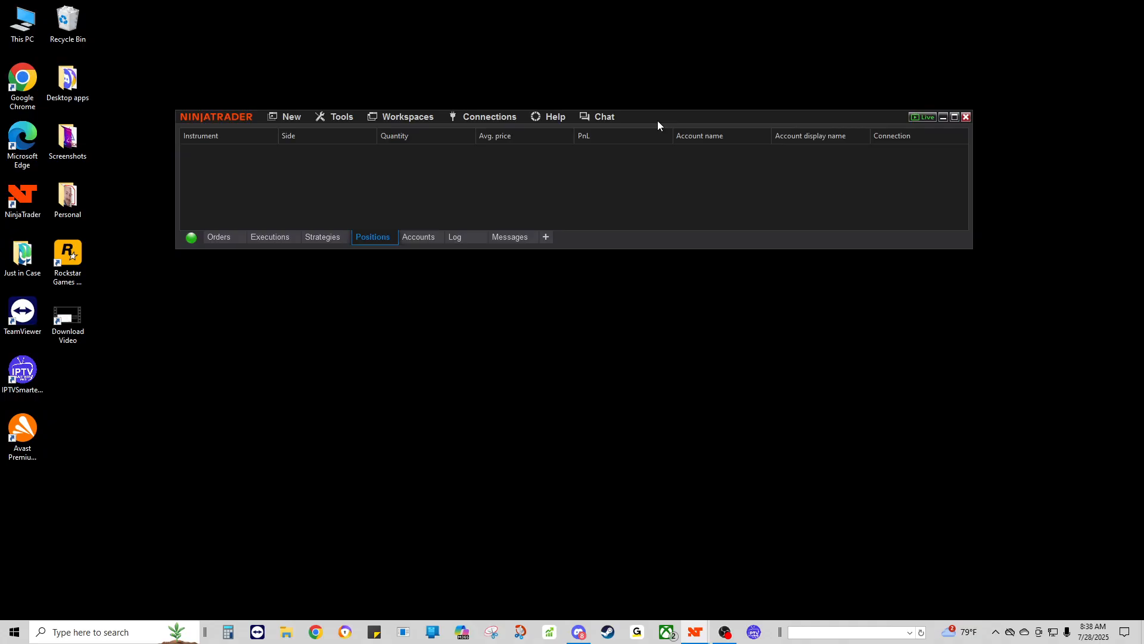
{"action": "left_click", "coordinate": [410, 119]}
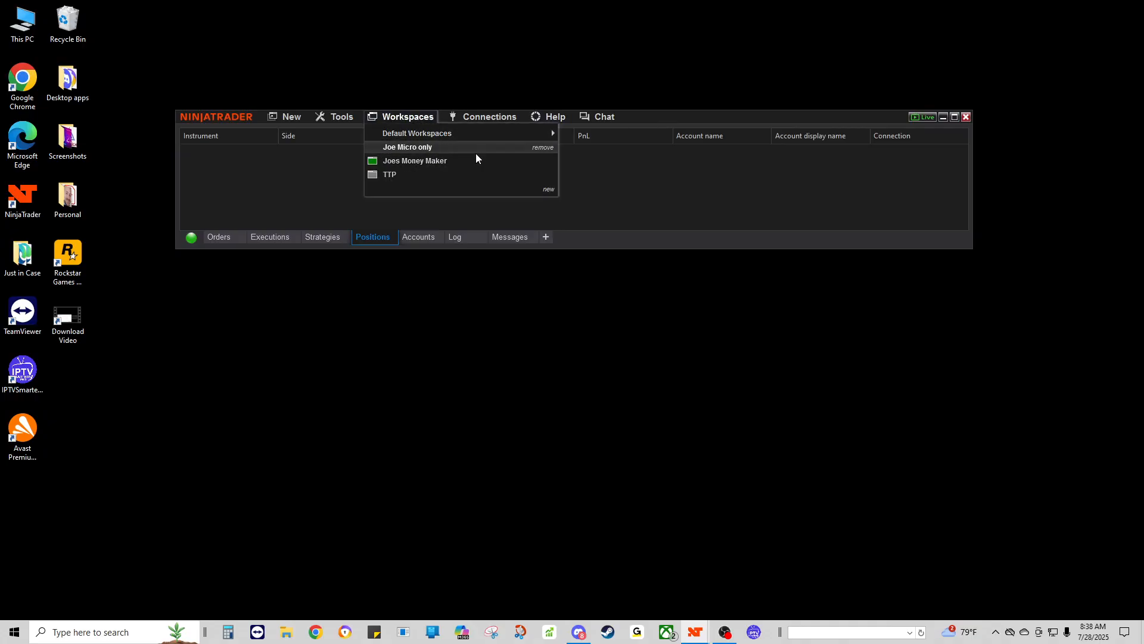
{"action": "left_click", "coordinate": [461, 162]}
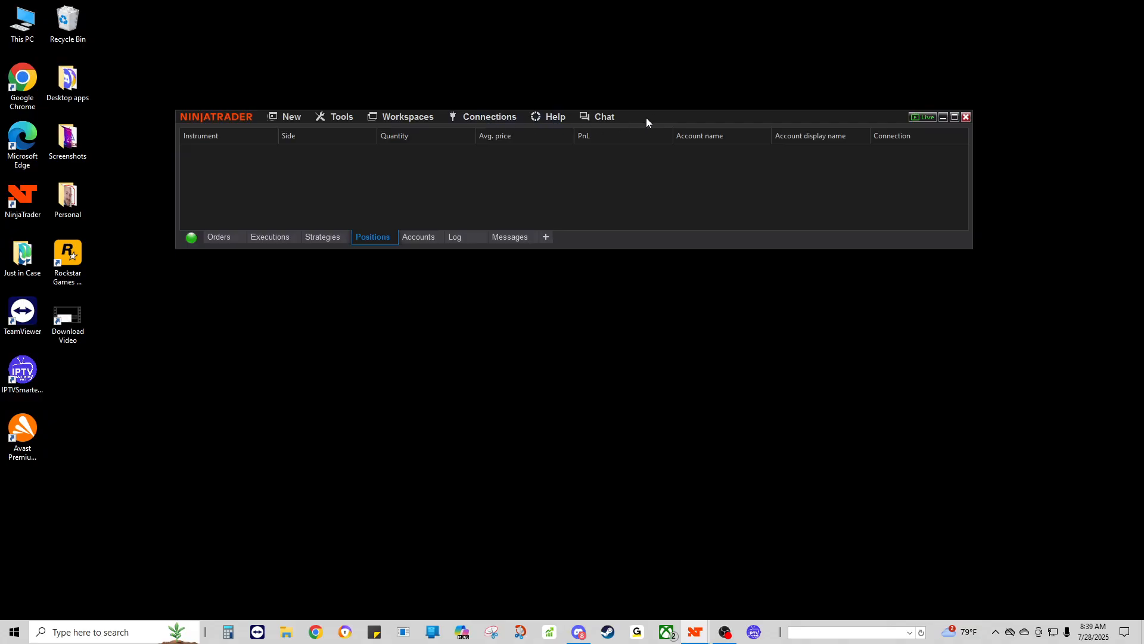
{"action": "left_click", "coordinate": [399, 117]}
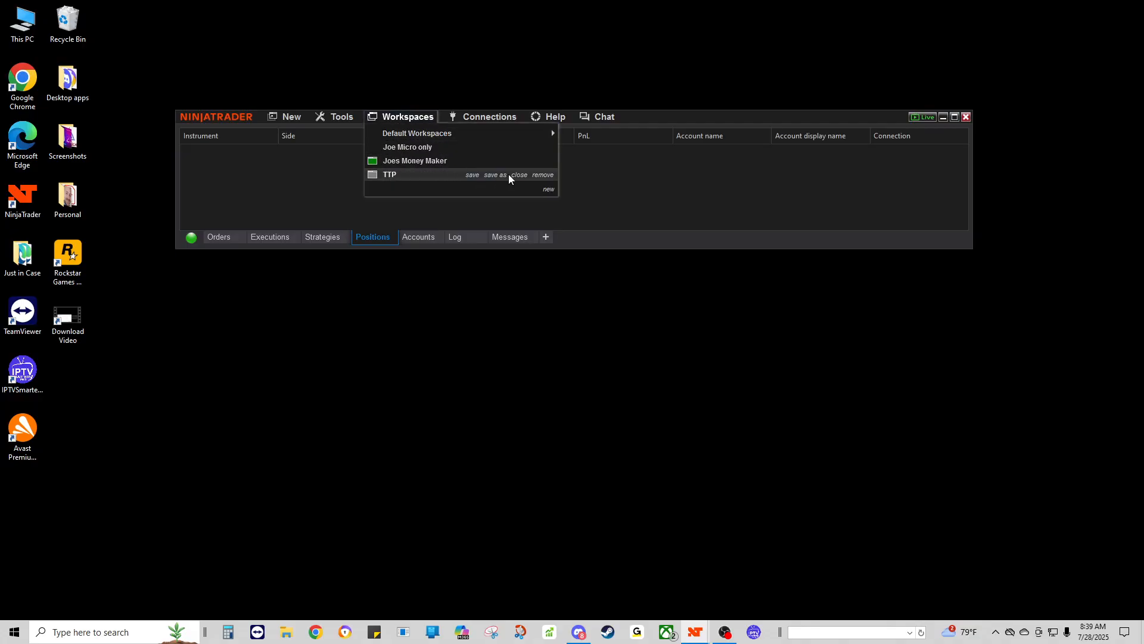
{"action": "left_click", "coordinate": [518, 176]}
{"action": "left_click", "coordinate": [623, 210]}
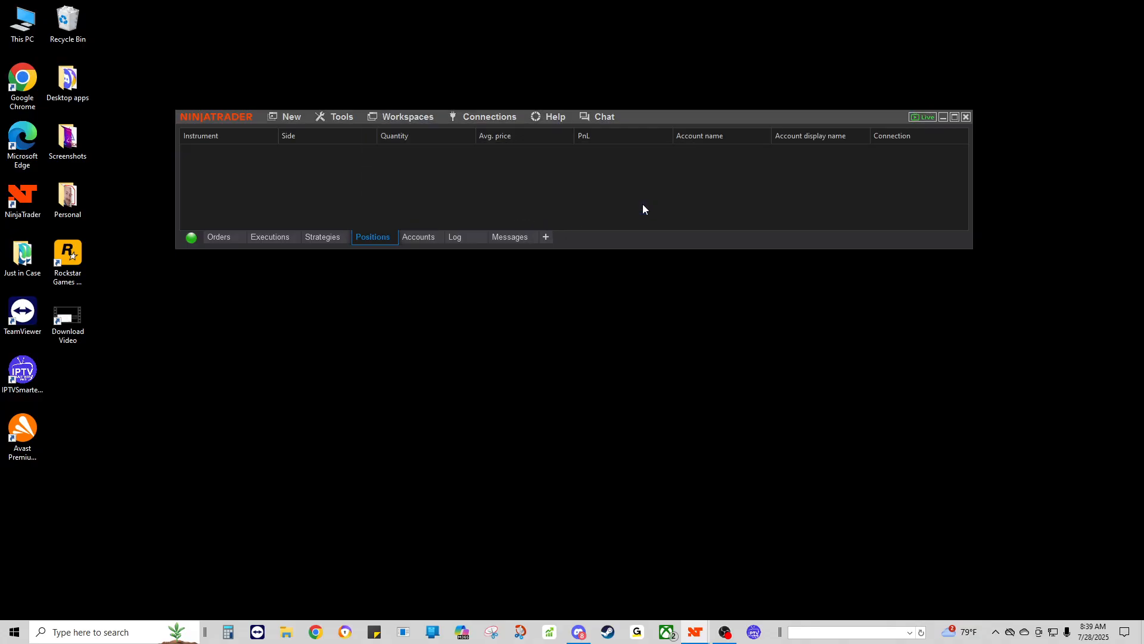
{"action": "left_click", "coordinate": [399, 117]}
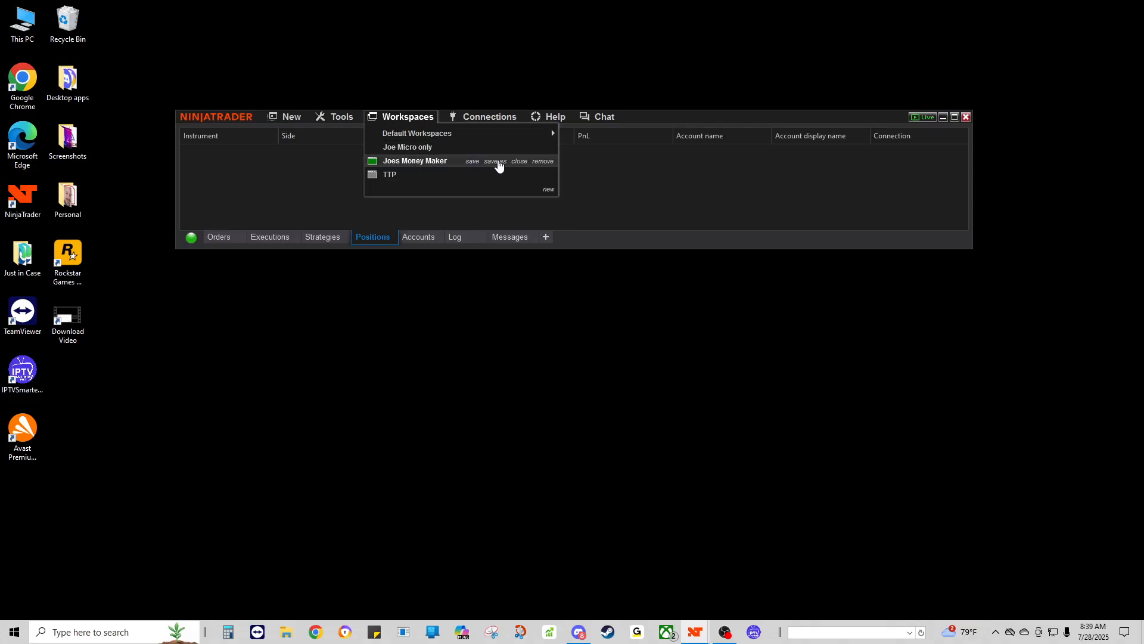
{"action": "left_click", "coordinate": [519, 162]}
{"action": "left_click", "coordinate": [534, 201]}
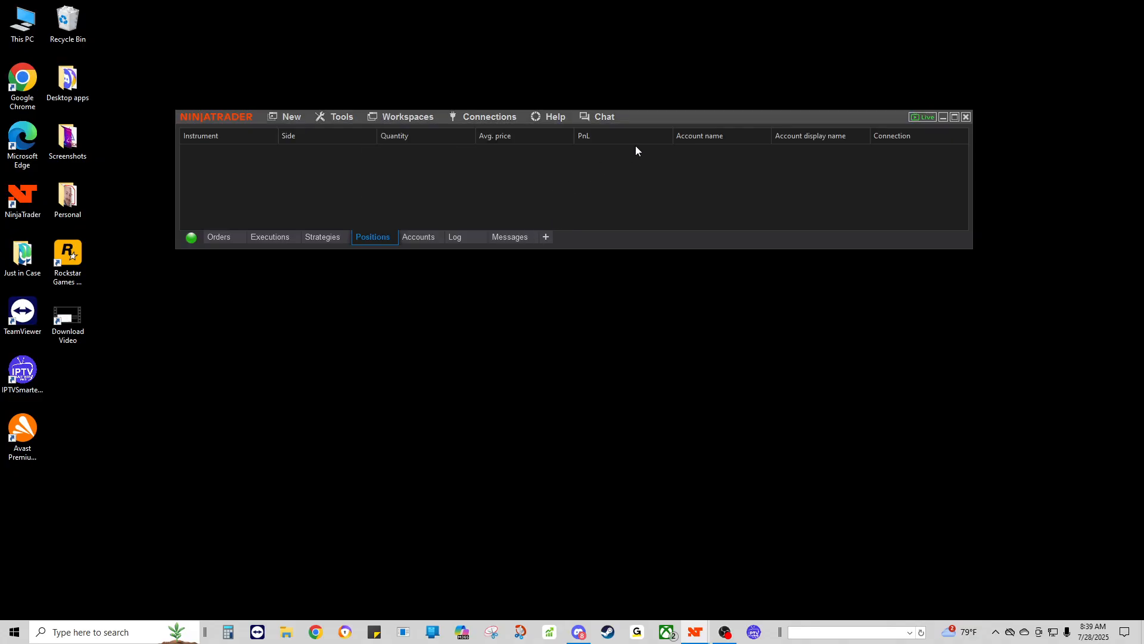
Step: Close the TTP workspace with saving, then close the Control Center without saving 'Untitled'
{"action": "left_click", "coordinate": [391, 118]}
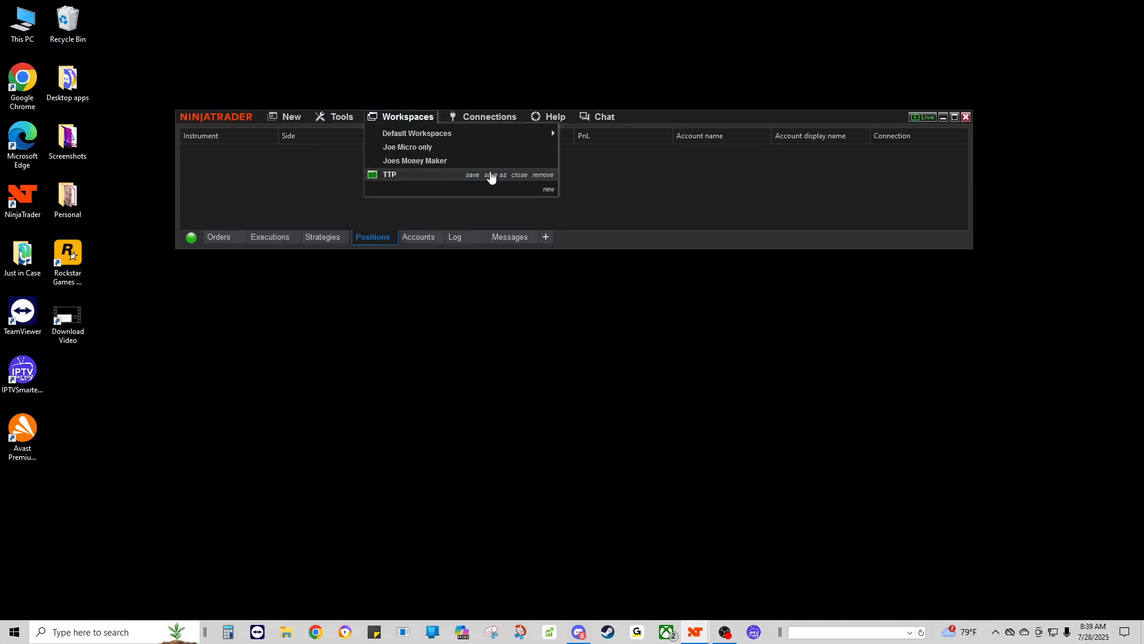
{"action": "left_click", "coordinate": [514, 175]}
{"action": "left_click", "coordinate": [603, 205]}
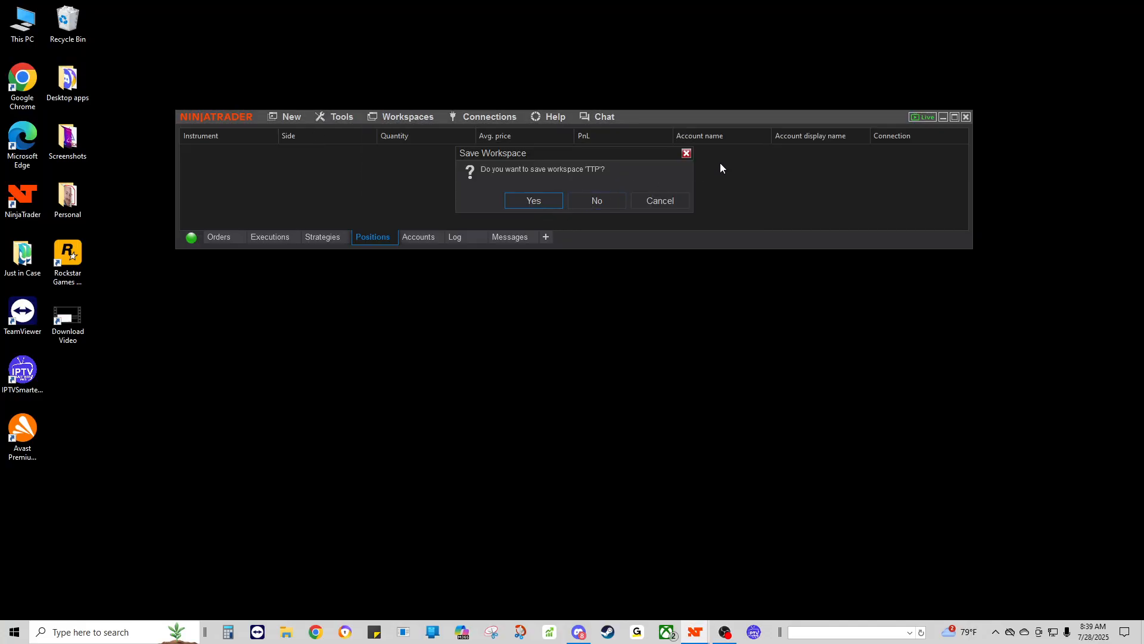
{"action": "left_click", "coordinate": [541, 201]}
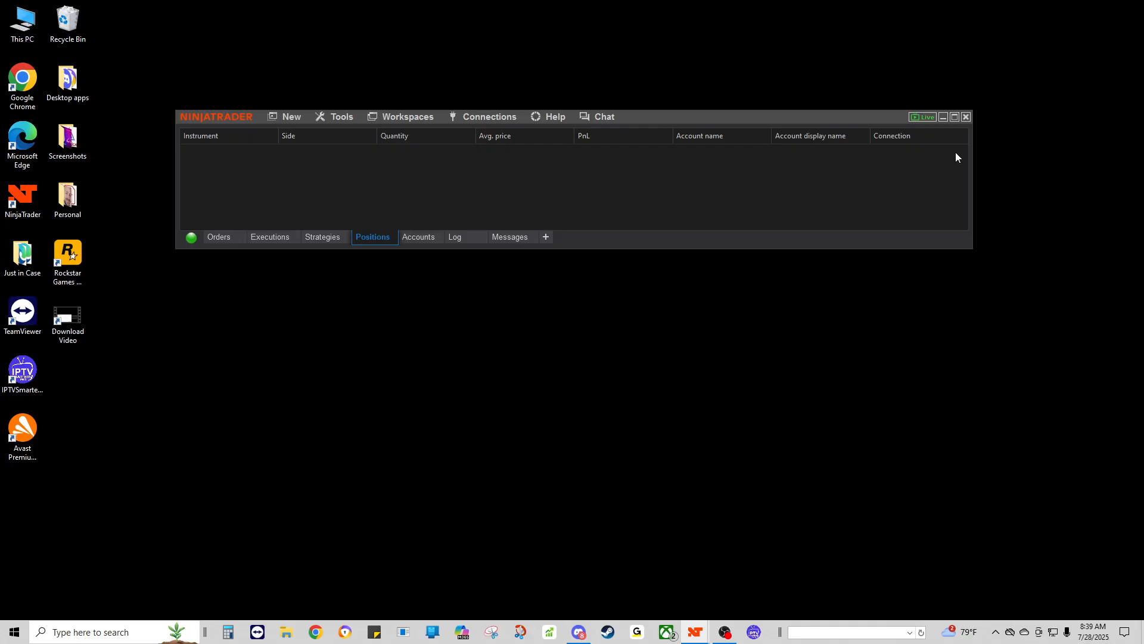
{"action": "left_click", "coordinate": [966, 116]}
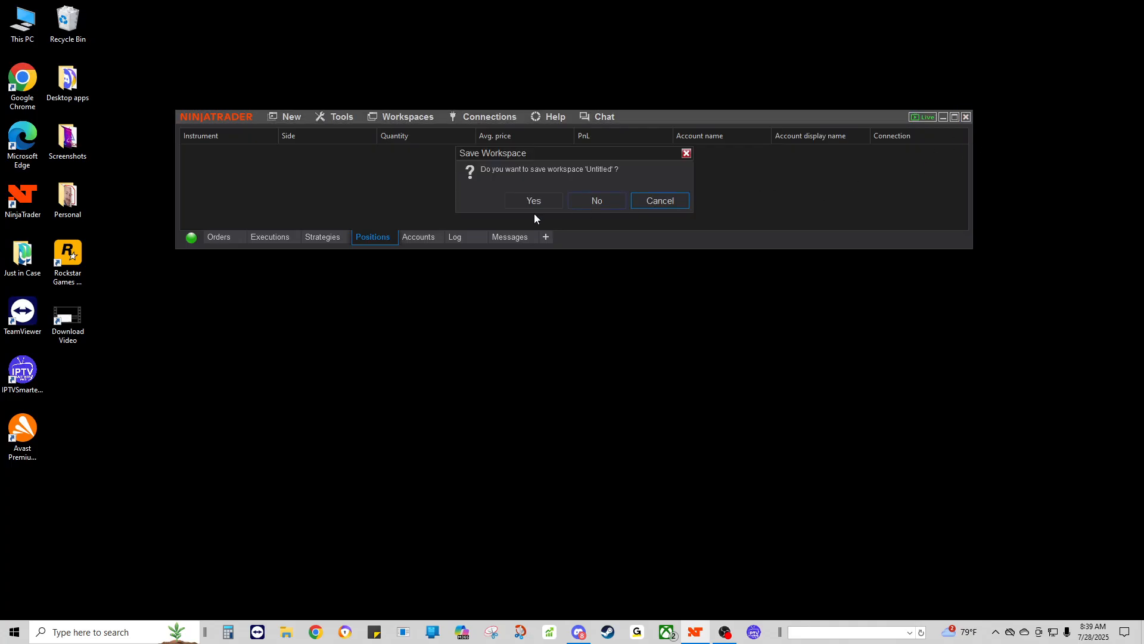
{"action": "left_click", "coordinate": [595, 202]}
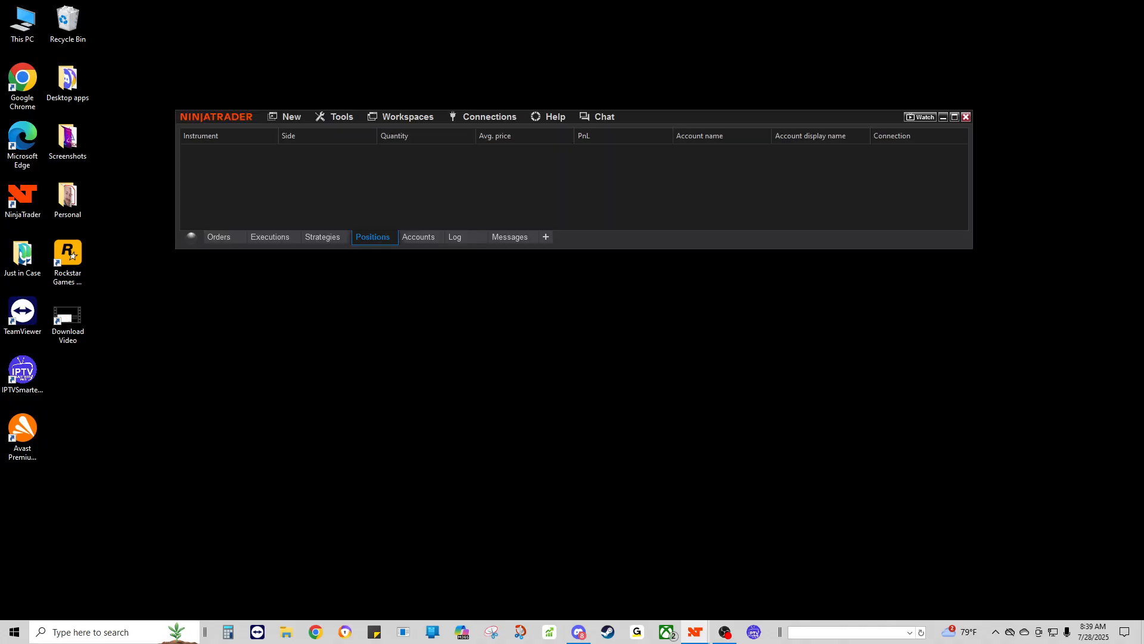
Step: Move the Control Center to the other monitor and bring the 'Chart - NQ 09-25' window forward
{"action": "left_click_drag", "start_coordinate": [648, 116], "coordinate": [466, 0]}
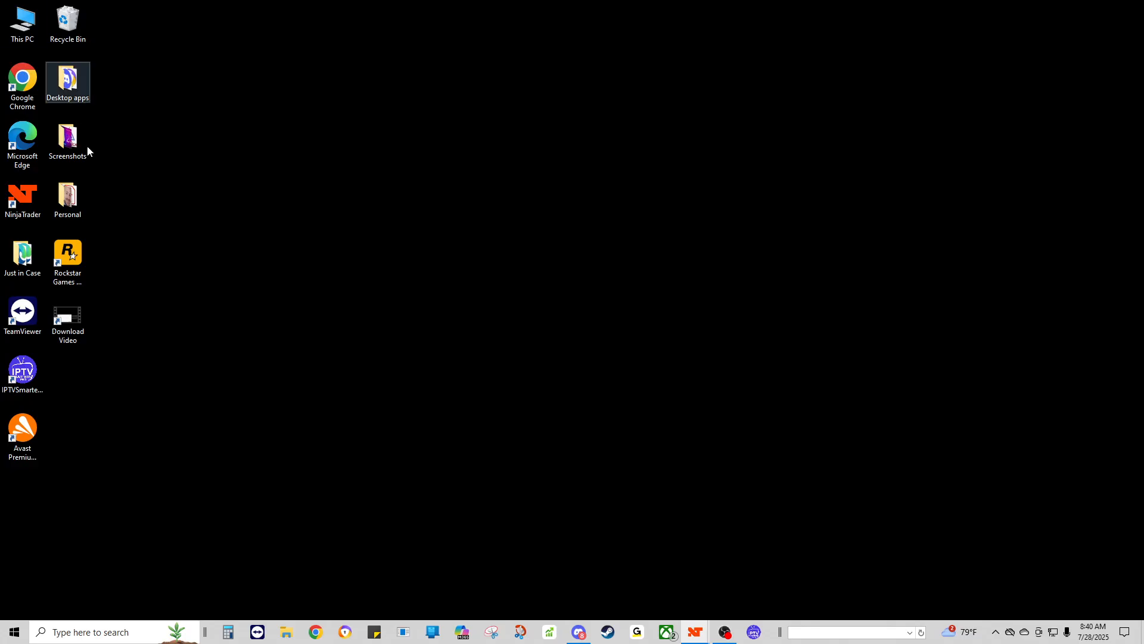
{"action": "mouse_move", "coordinate": [703, 639]}
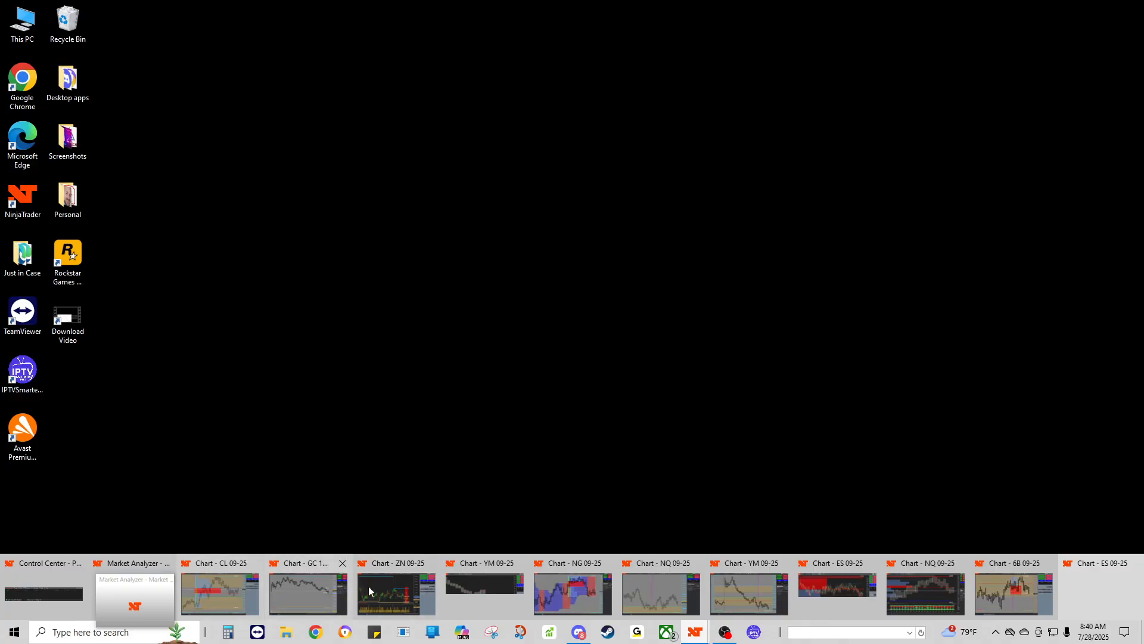
{"action": "left_click", "coordinate": [651, 595]}
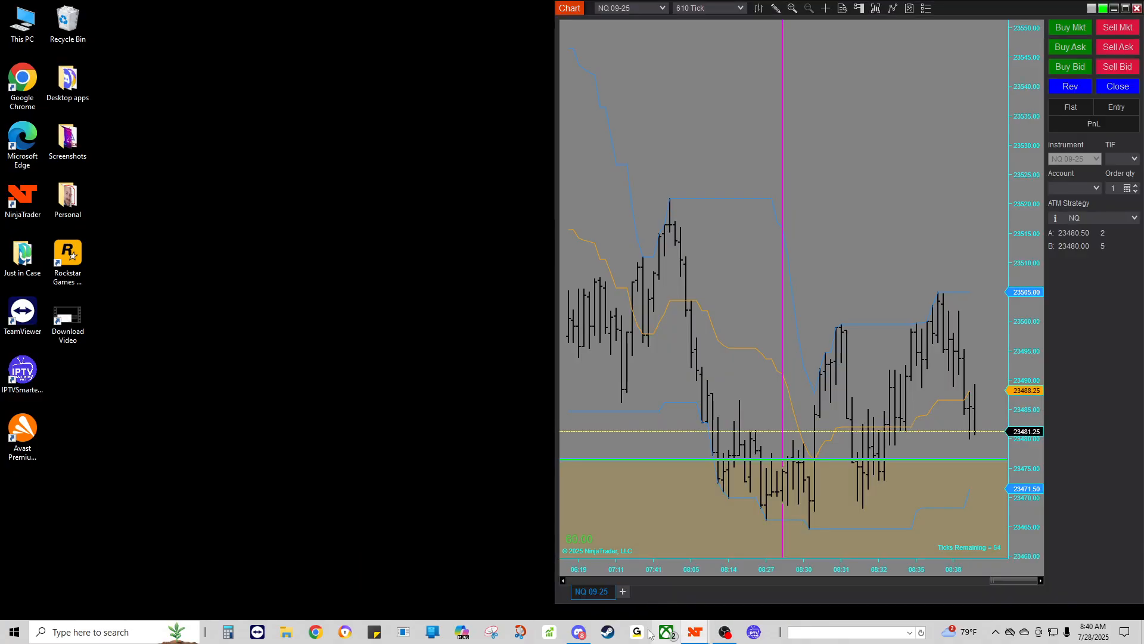
Step: Maximize the NQ 09-25 chart and open the Presto Auto-HVA indicator's settings
{"action": "double_click", "coordinate": [948, 9]}
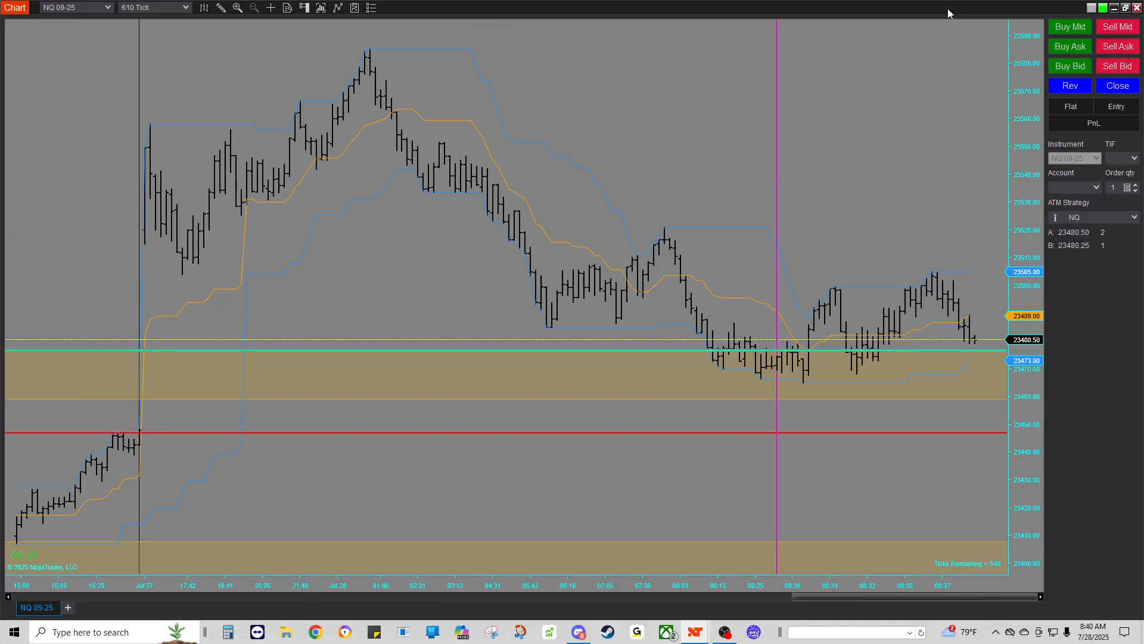
{"action": "right_click", "coordinate": [537, 71]}
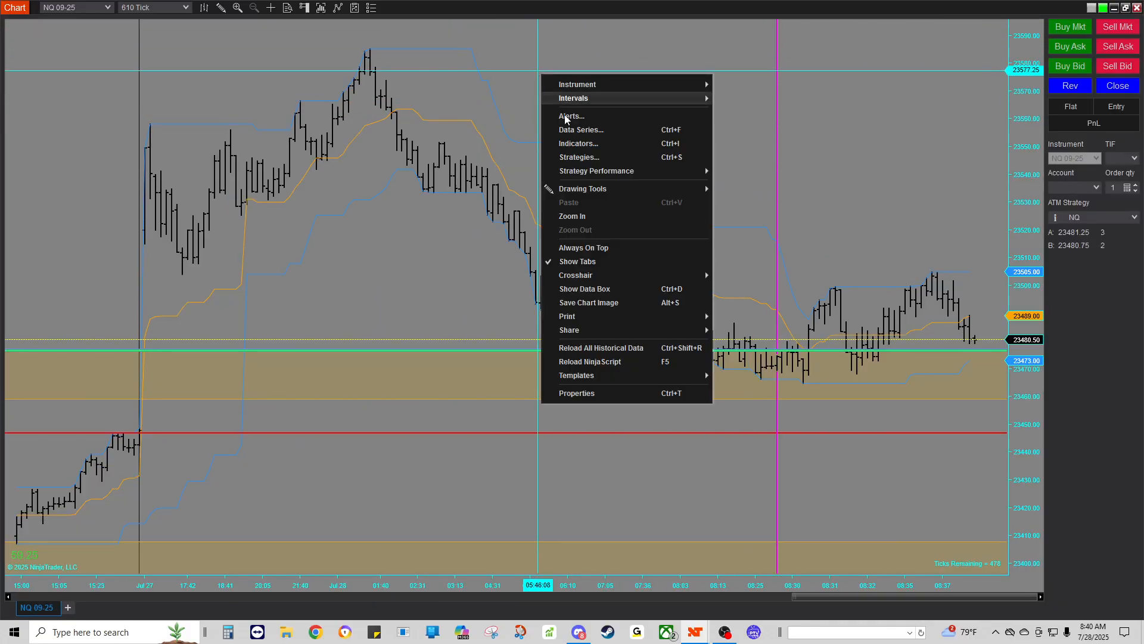
{"action": "left_click", "coordinate": [576, 146]}
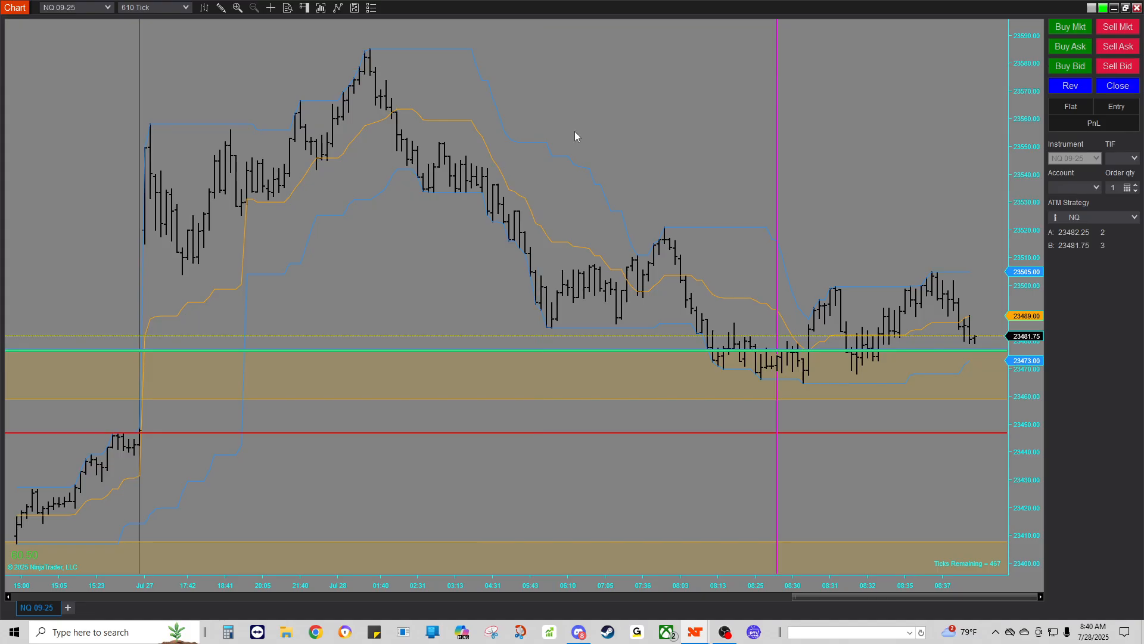
{"action": "left_click", "coordinate": [415, 197]}
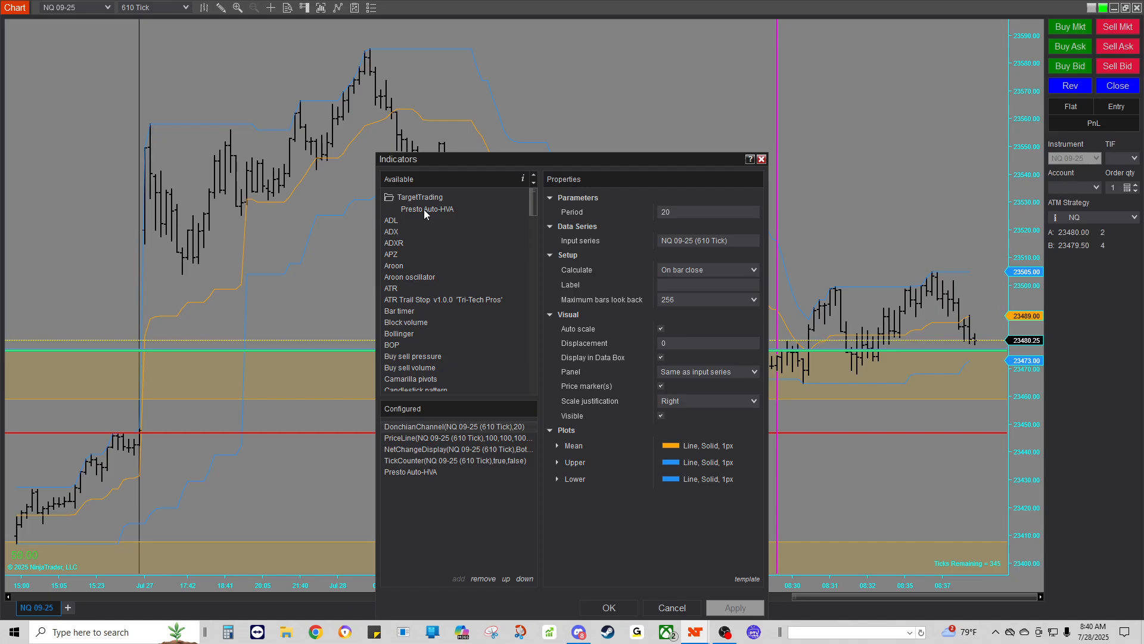
{"action": "left_click", "coordinate": [410, 472]}
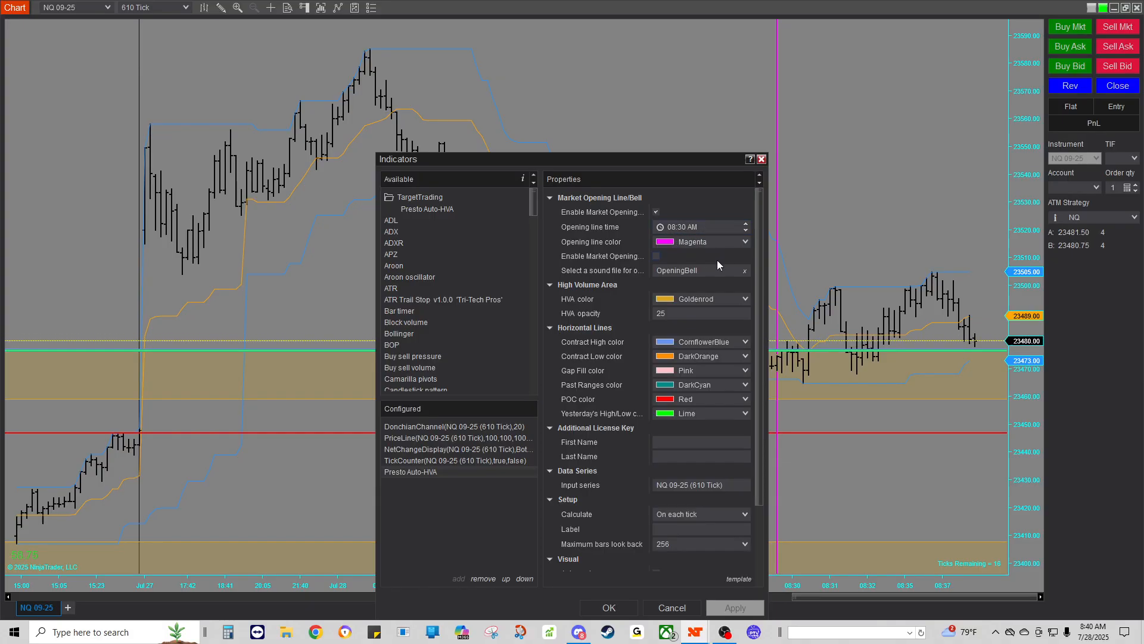
Step: Enter the license first and last name for Presto Auto-HVA, apply, and confirm with OK
{"action": "scroll", "coordinate": [715, 268], "scroll_direction": "down", "scroll_amount": 3}
{"action": "left_click", "coordinate": [677, 356]}
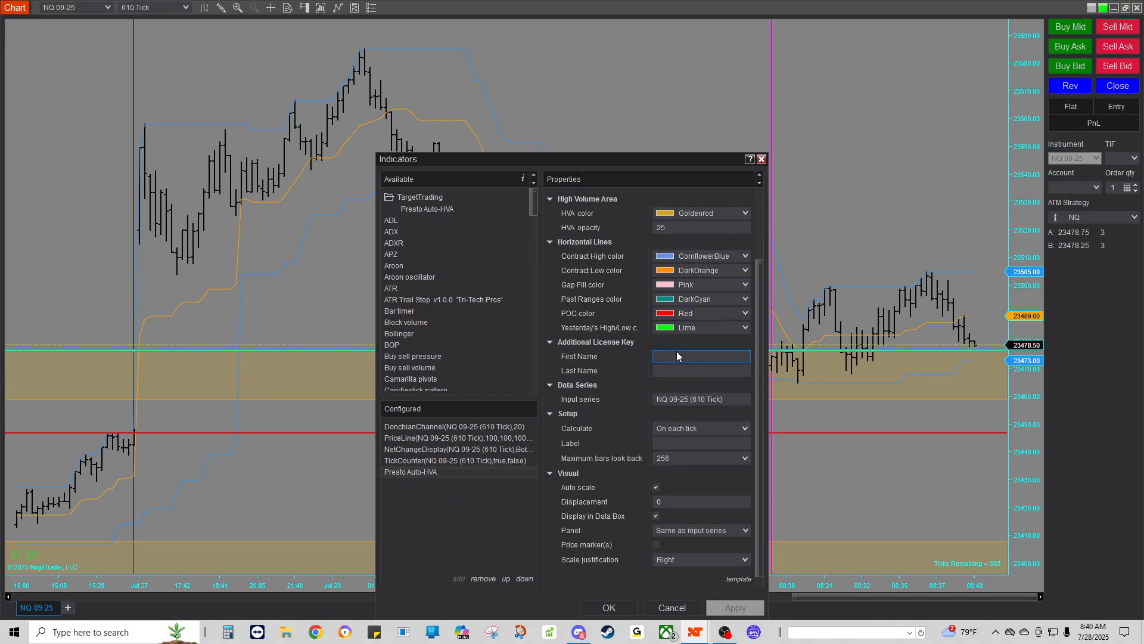
{"action": "key", "text": "Tab"}
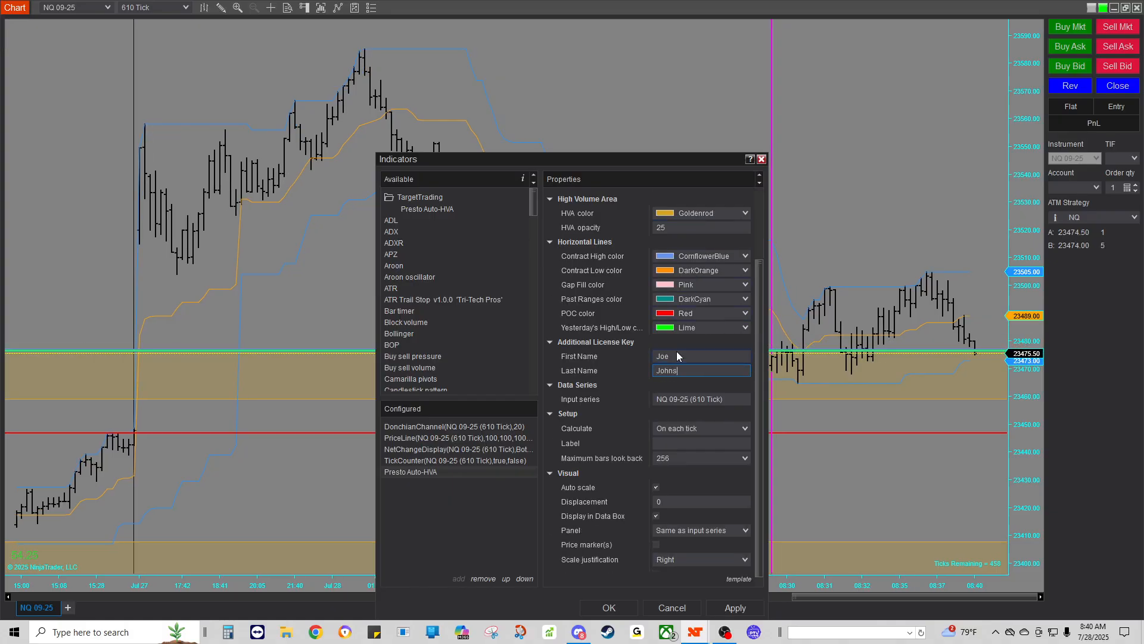
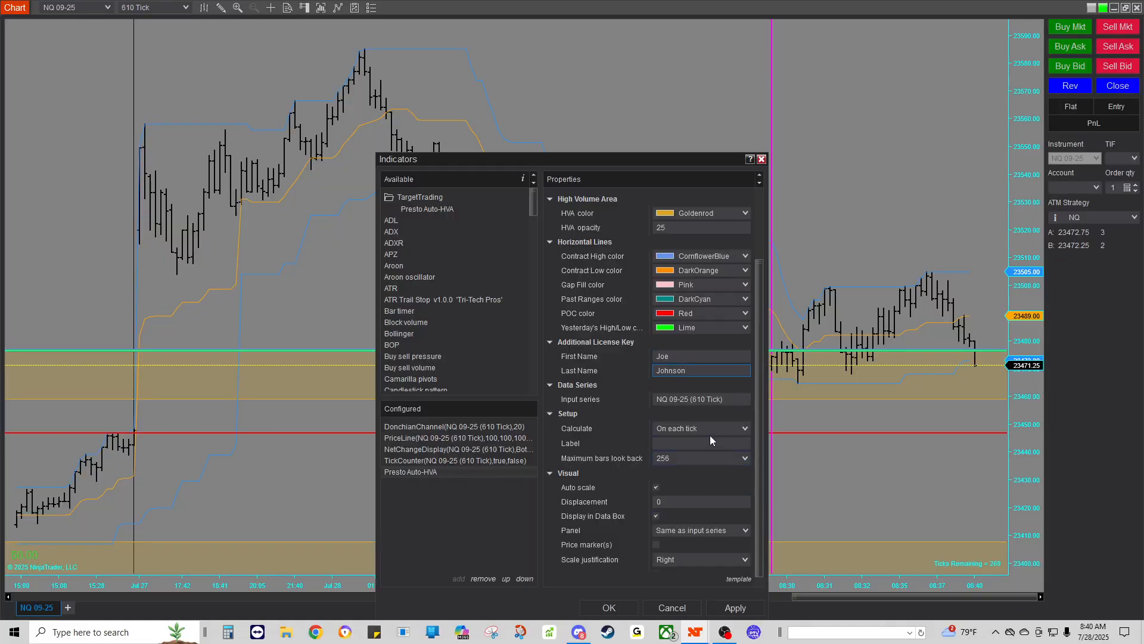
{"action": "left_click", "coordinate": [605, 608]}
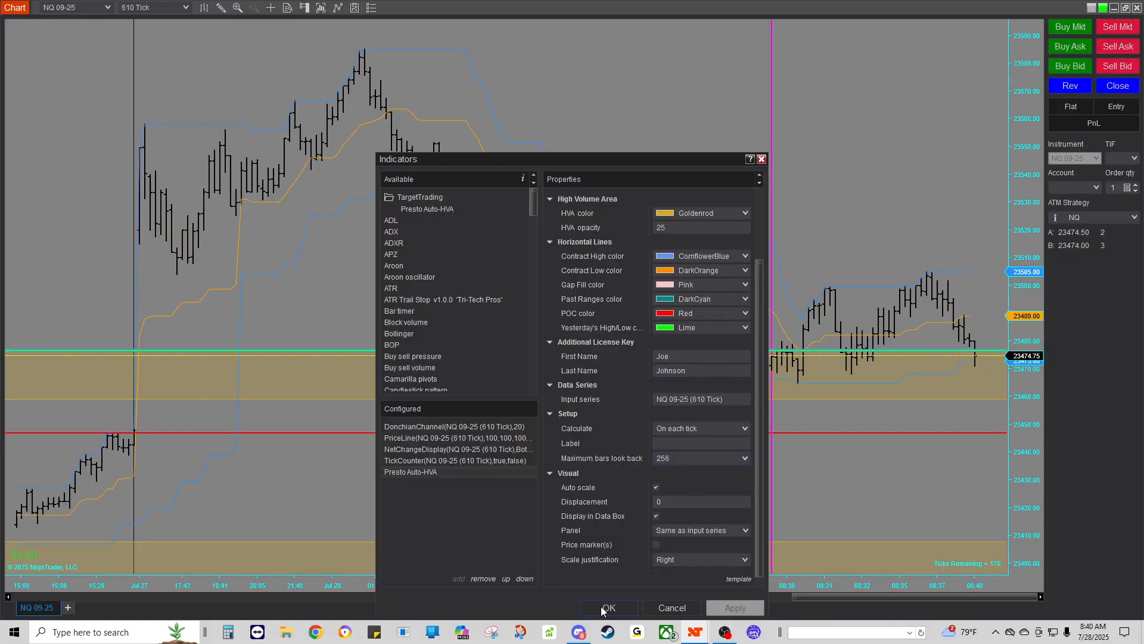
{"action": "left_click", "coordinate": [603, 608]}
Step: Add the Da Vinci strategy from the TargetTrading folder to the chart's configured strategies
{"action": "right_click", "coordinate": [588, 105]}
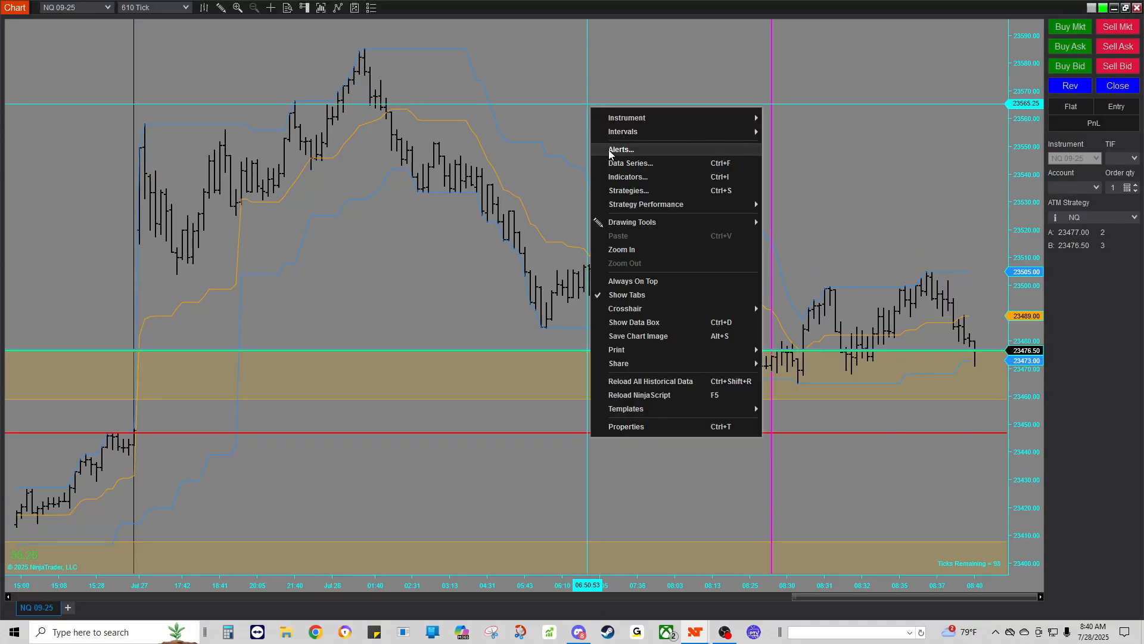
{"action": "left_click", "coordinate": [629, 190]}
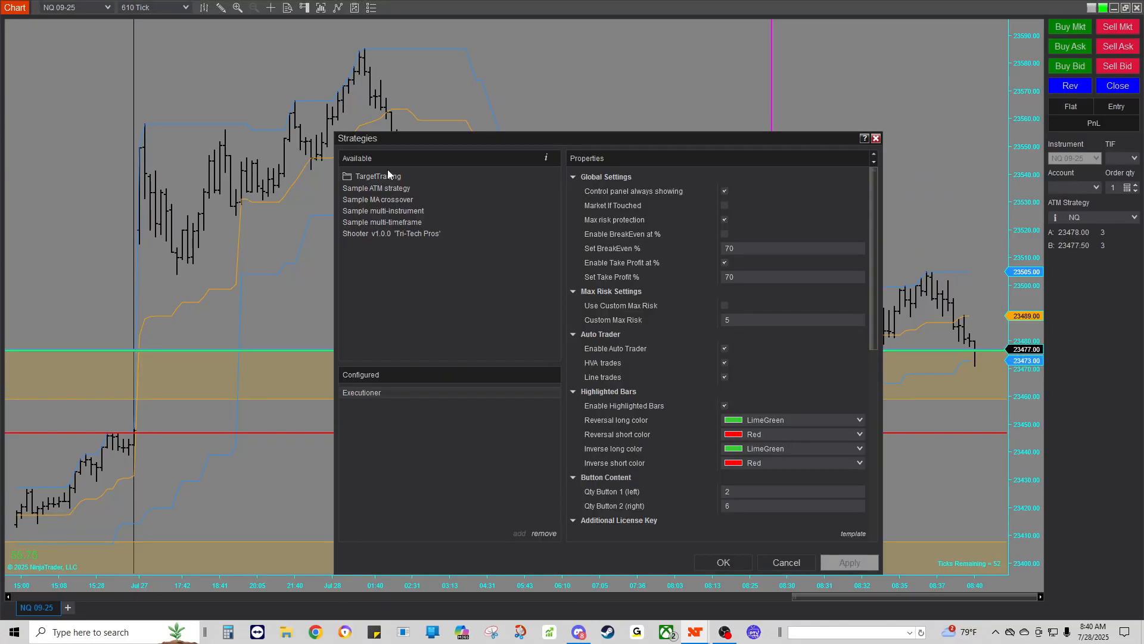
{"action": "left_click", "coordinate": [376, 174]}
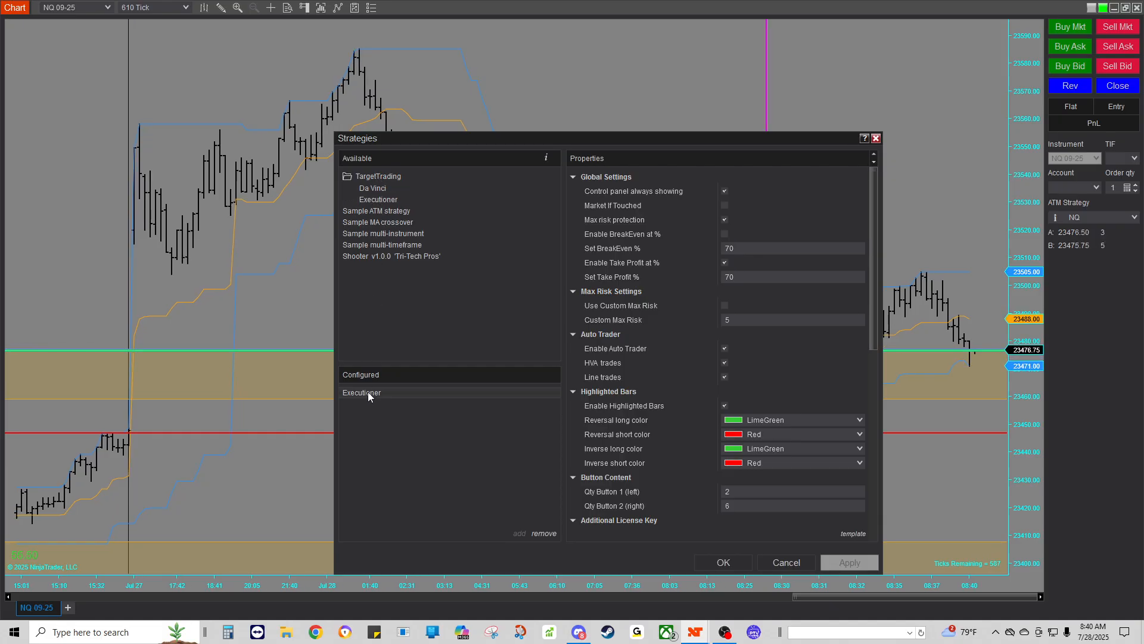
{"action": "double_click", "coordinate": [373, 188]}
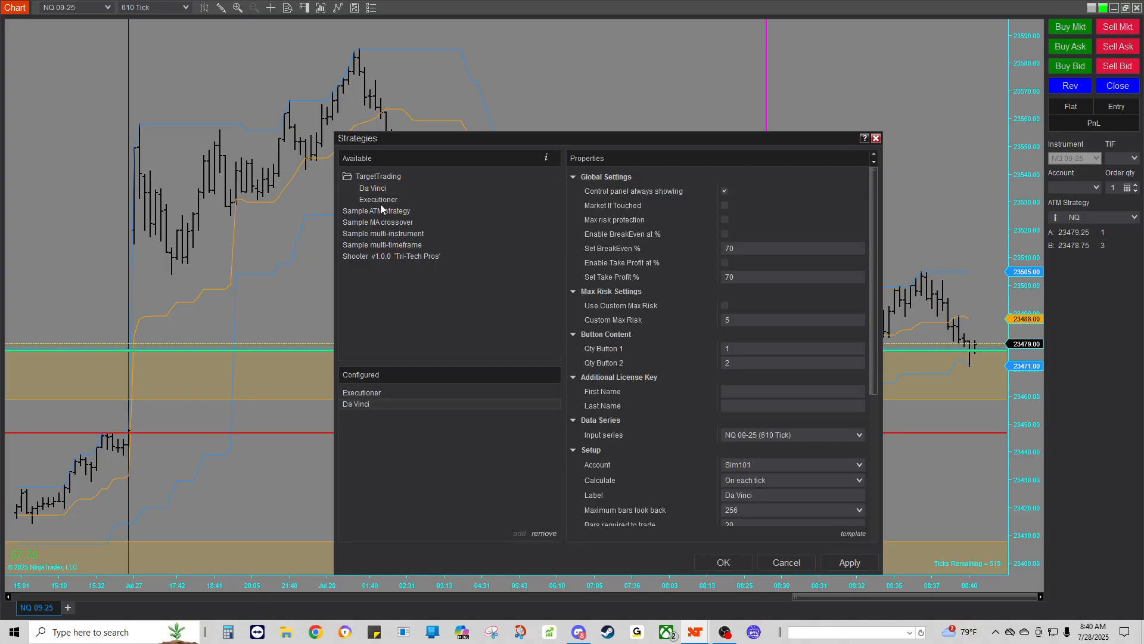
Step: Enable Da Vinci's max risk protection and take profit at 70%
{"action": "left_click", "coordinate": [368, 393]}
{"action": "scroll", "coordinate": [599, 408], "scroll_direction": "down", "scroll_amount": 4}
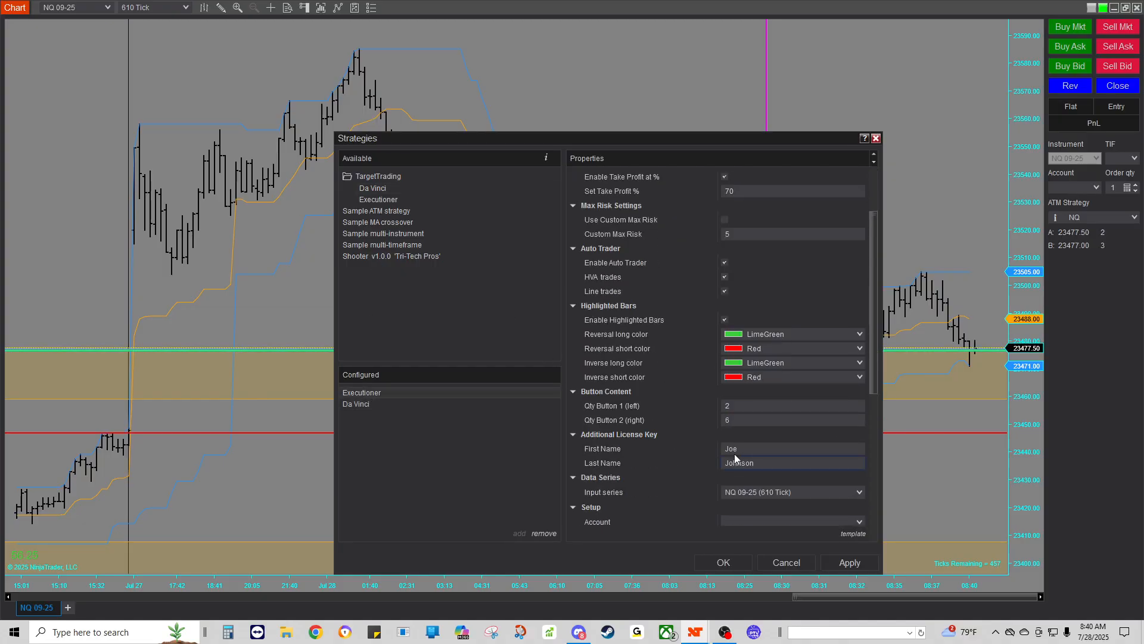
{"action": "scroll", "coordinate": [599, 407], "scroll_direction": "up", "scroll_amount": 5}
{"action": "left_click", "coordinate": [352, 405]}
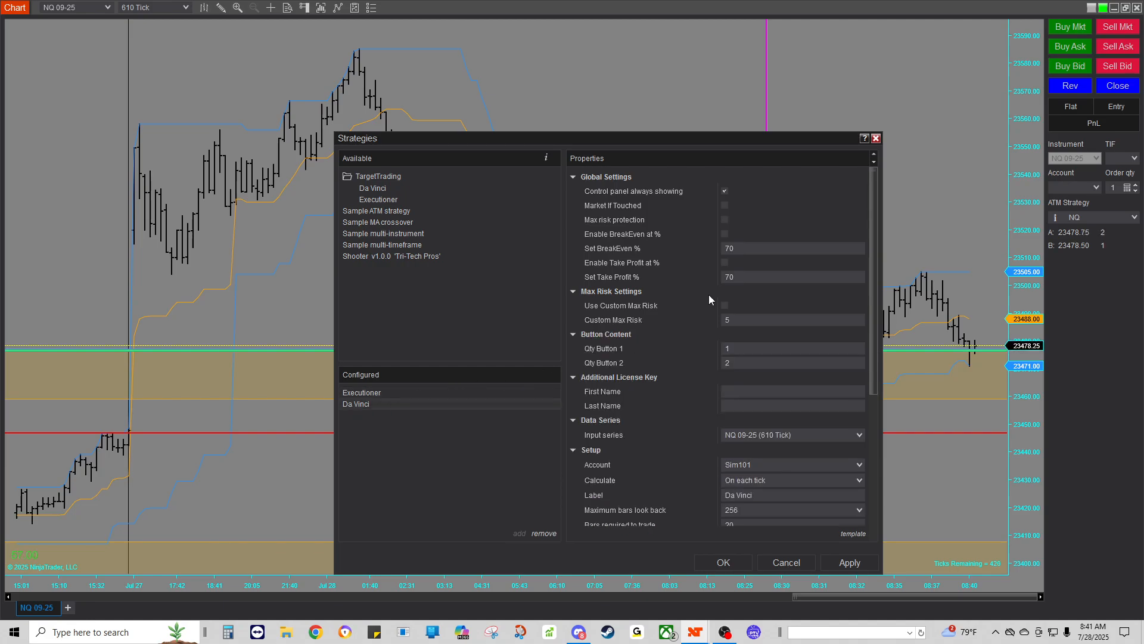
{"action": "left_click", "coordinate": [724, 219]}
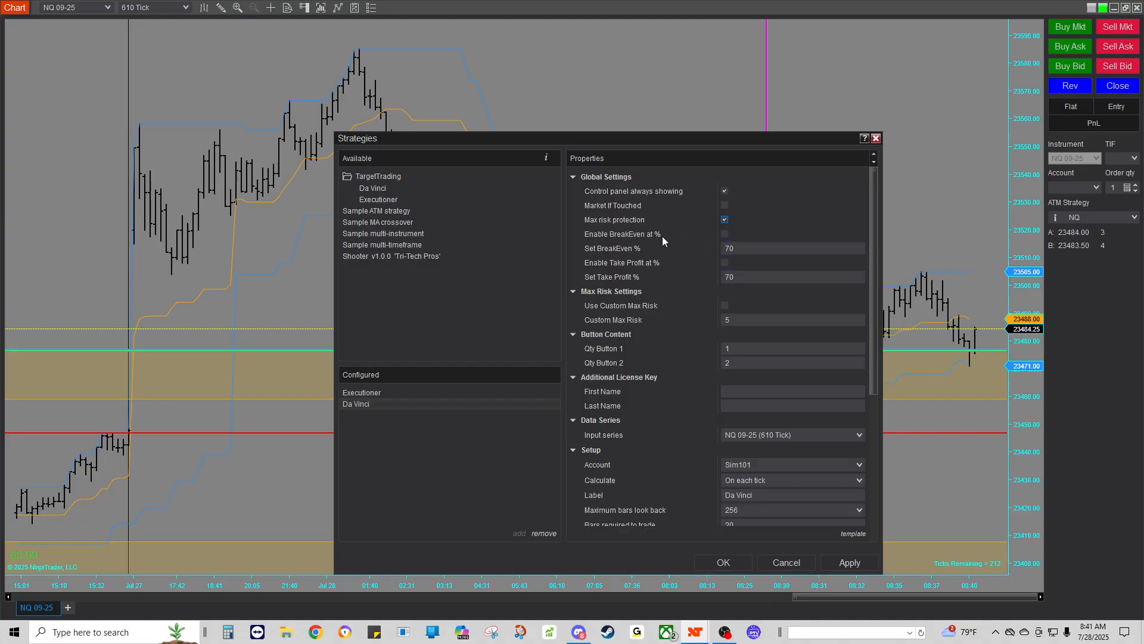
{"action": "left_click", "coordinate": [724, 262]}
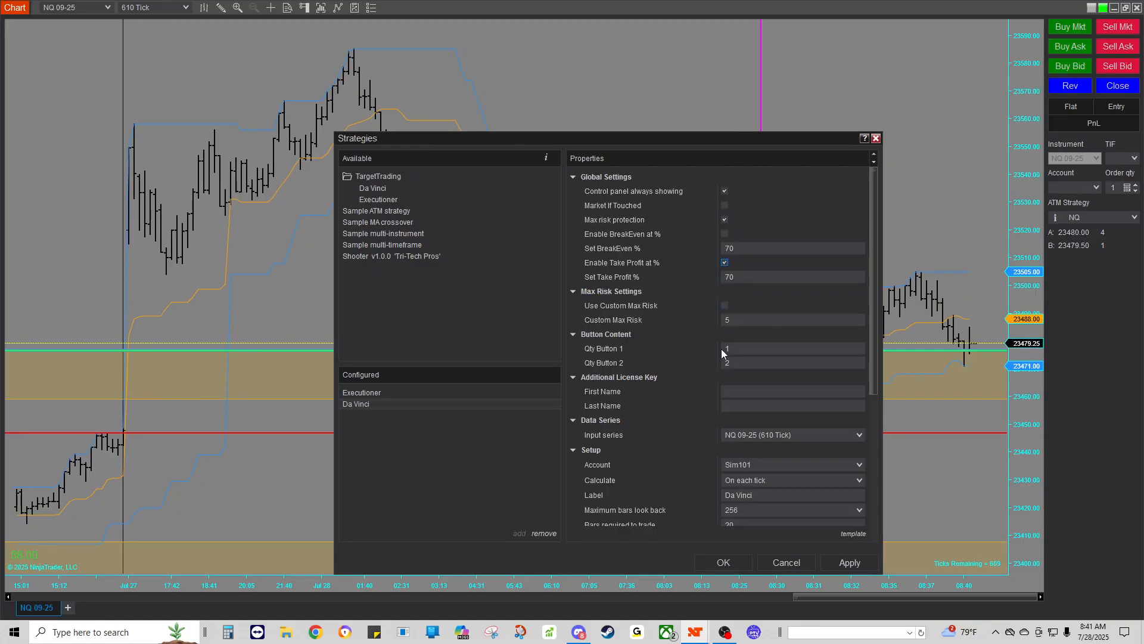
Step: Set Qty Button 1 to 2 and Qty Button 2 to 6, and enter the license first and last name
{"action": "left_click", "coordinate": [676, 348]}
{"action": "type", "text": "2"}
{"action": "key", "text": "Tab"}
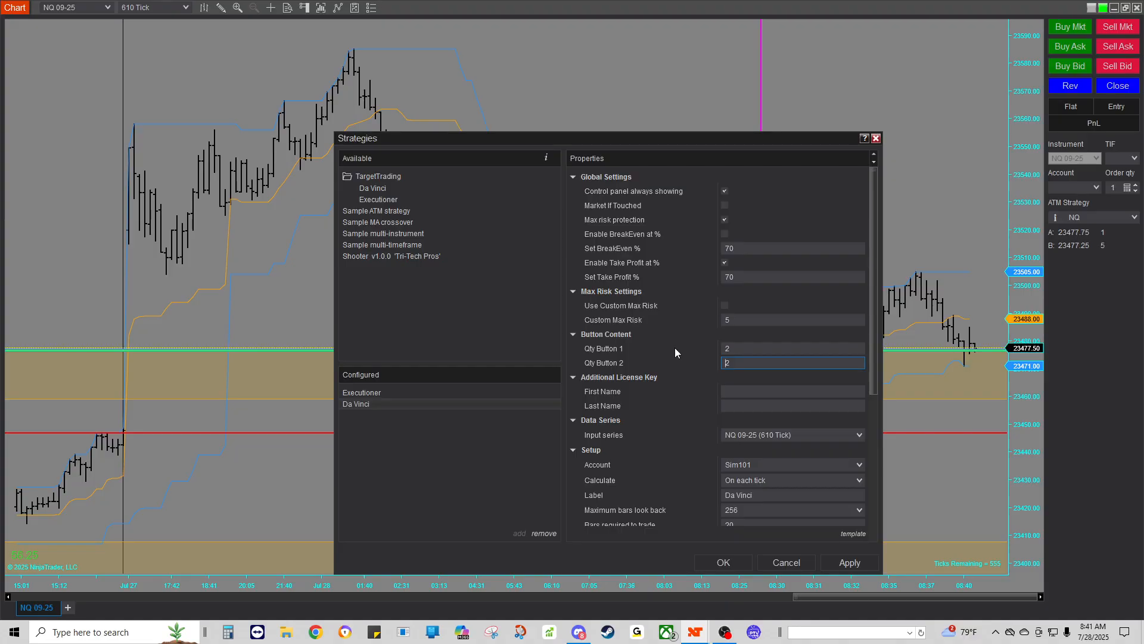
{"action": "type", "text": "6"}
{"action": "key", "text": "Tab"}
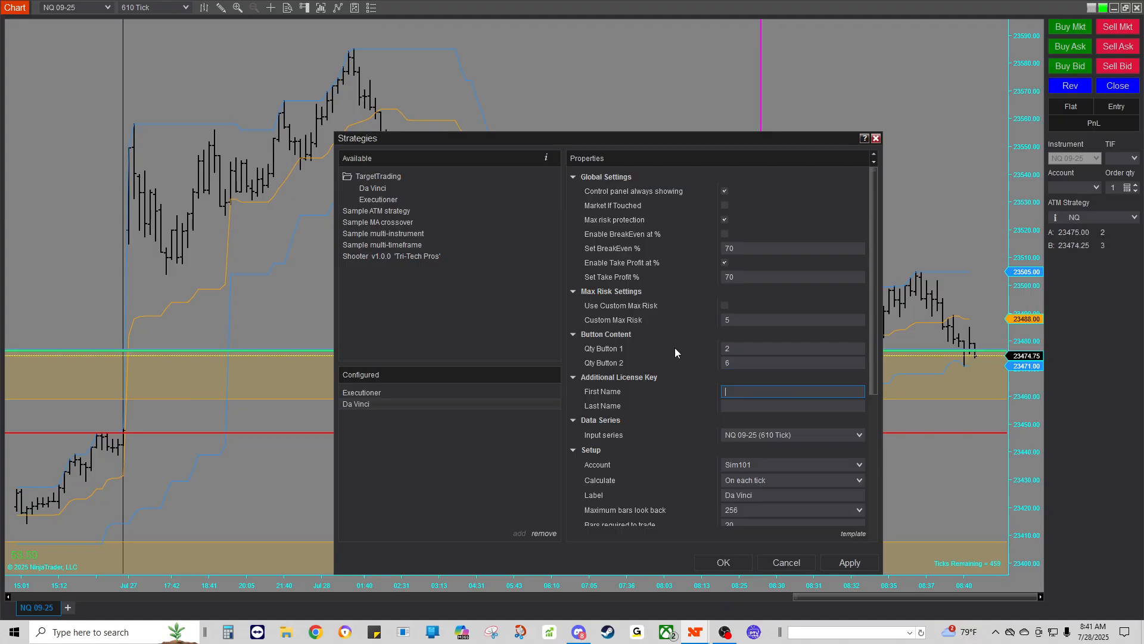
{"action": "key", "text": "Tab"}
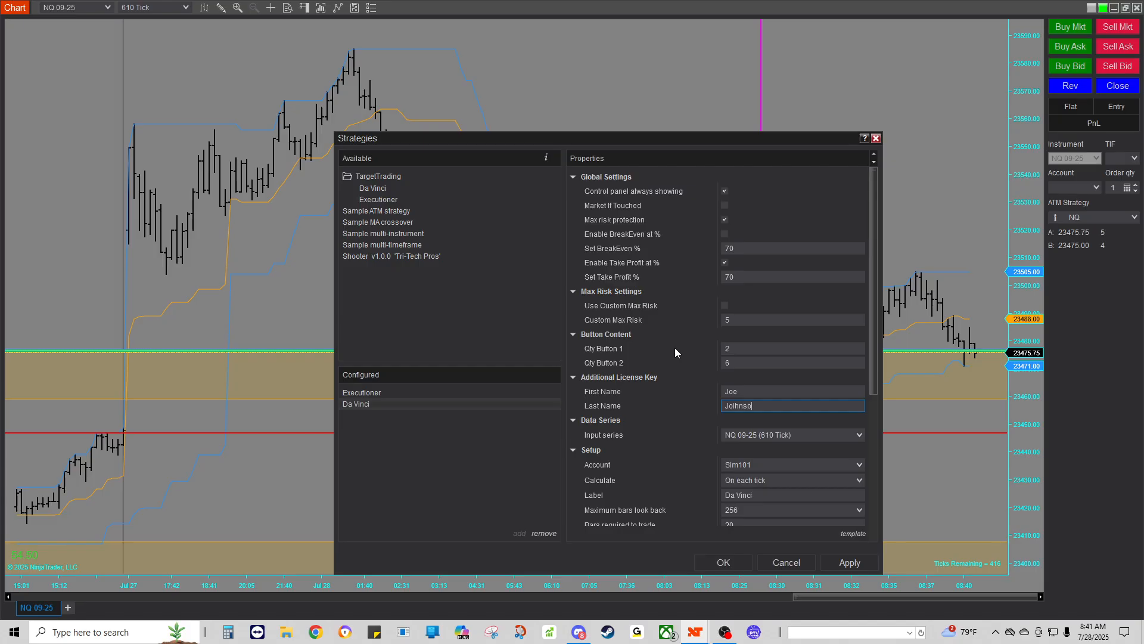
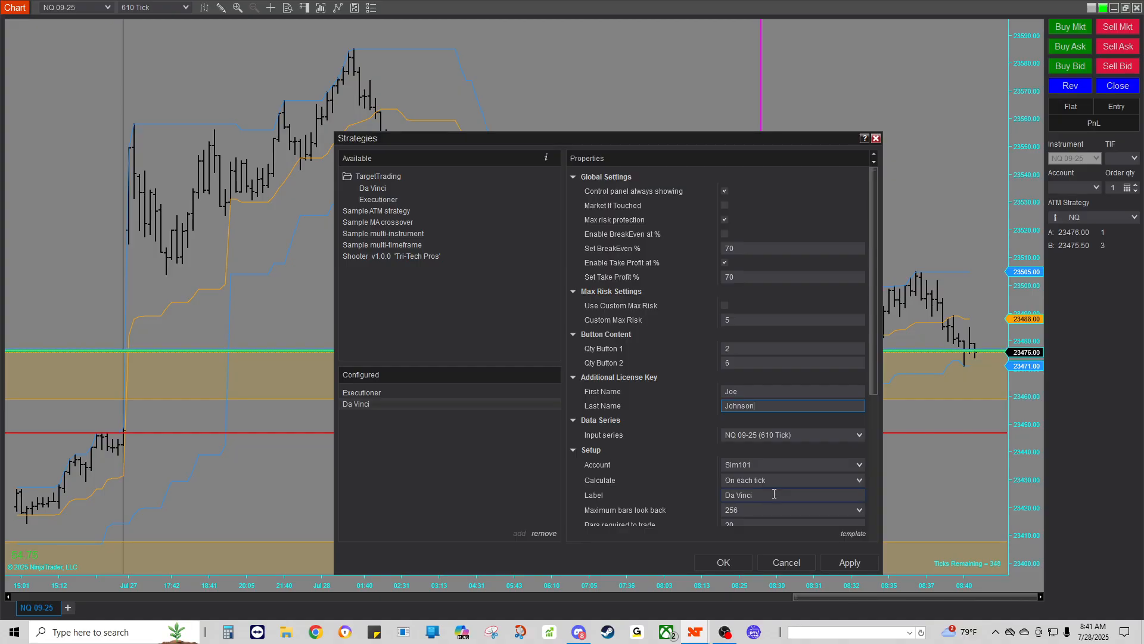
Step: Clear the Da Vinci label, enable the strategy, and apply and confirm the settings
{"action": "left_click", "coordinate": [748, 494]}
{"action": "key", "text": "BackSpace"}
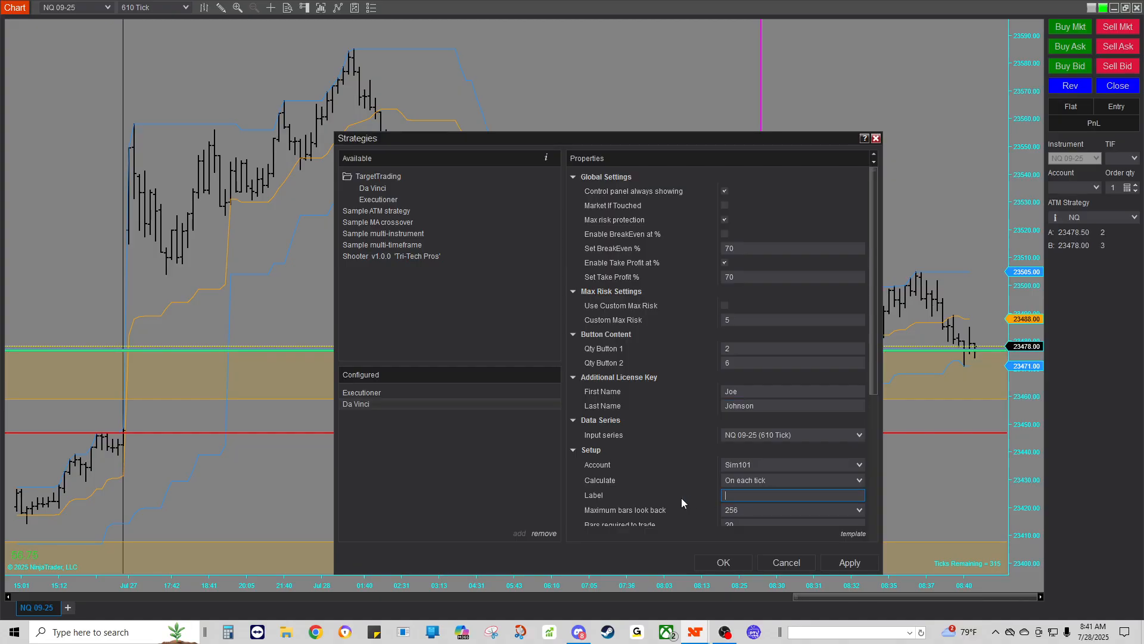
{"action": "scroll", "coordinate": [726, 430], "scroll_direction": "down", "scroll_amount": 2}
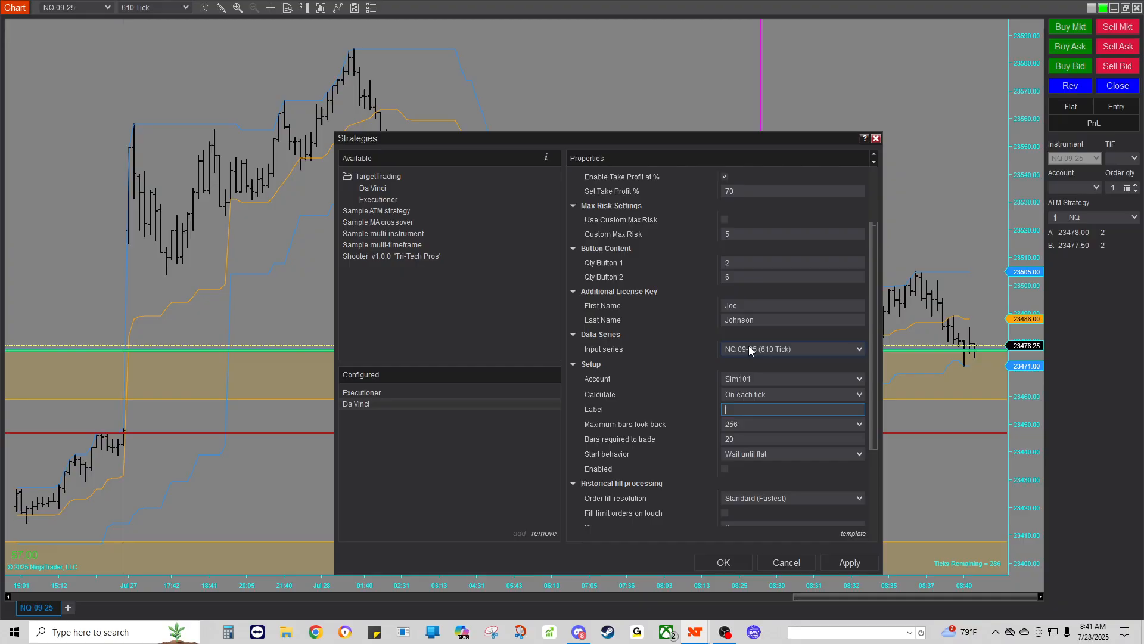
{"action": "scroll", "coordinate": [709, 396], "scroll_direction": "down", "scroll_amount": 1}
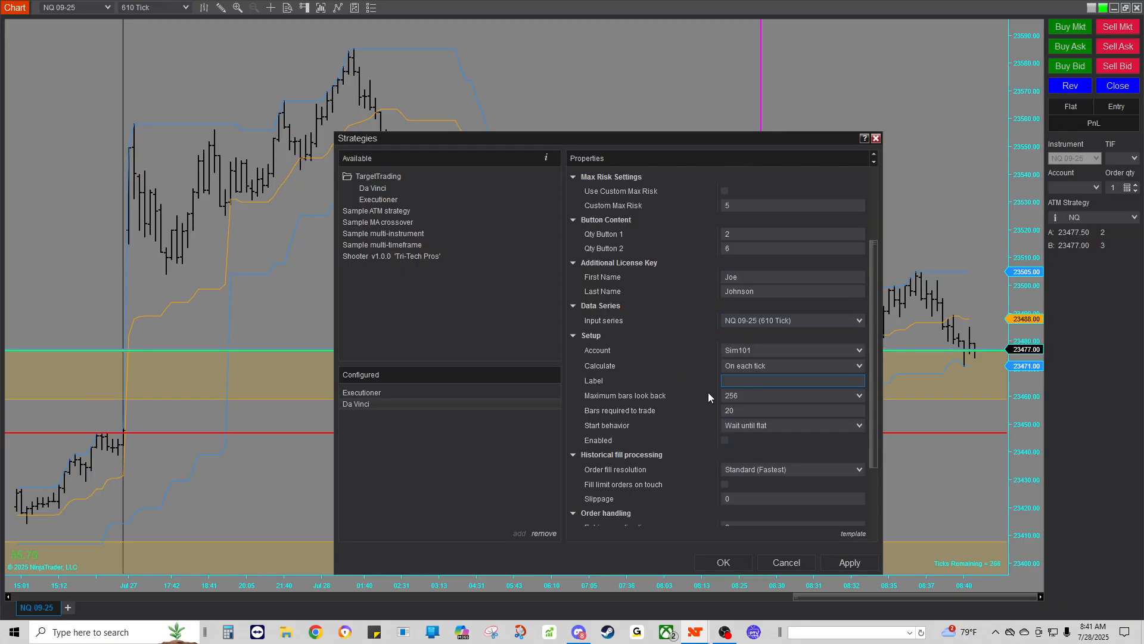
{"action": "left_click", "coordinate": [725, 441]}
{"action": "left_click", "coordinate": [850, 563]}
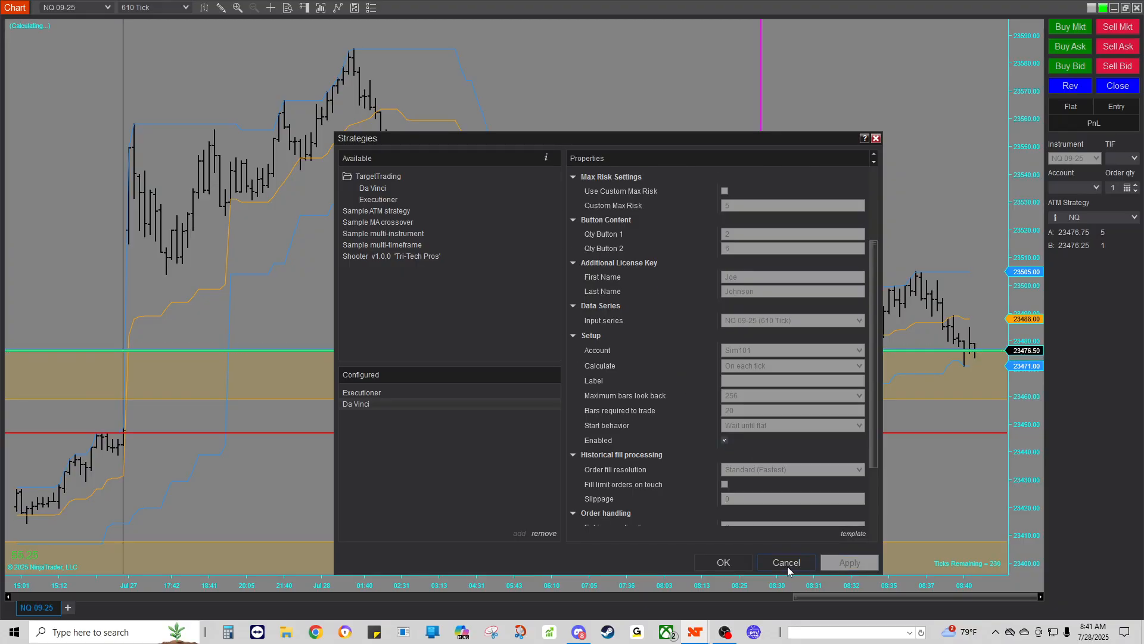
{"action": "left_click", "coordinate": [723, 563]}
{"action": "left_click_drag", "start_coordinate": [117, 56], "coordinate": [157, 76]}
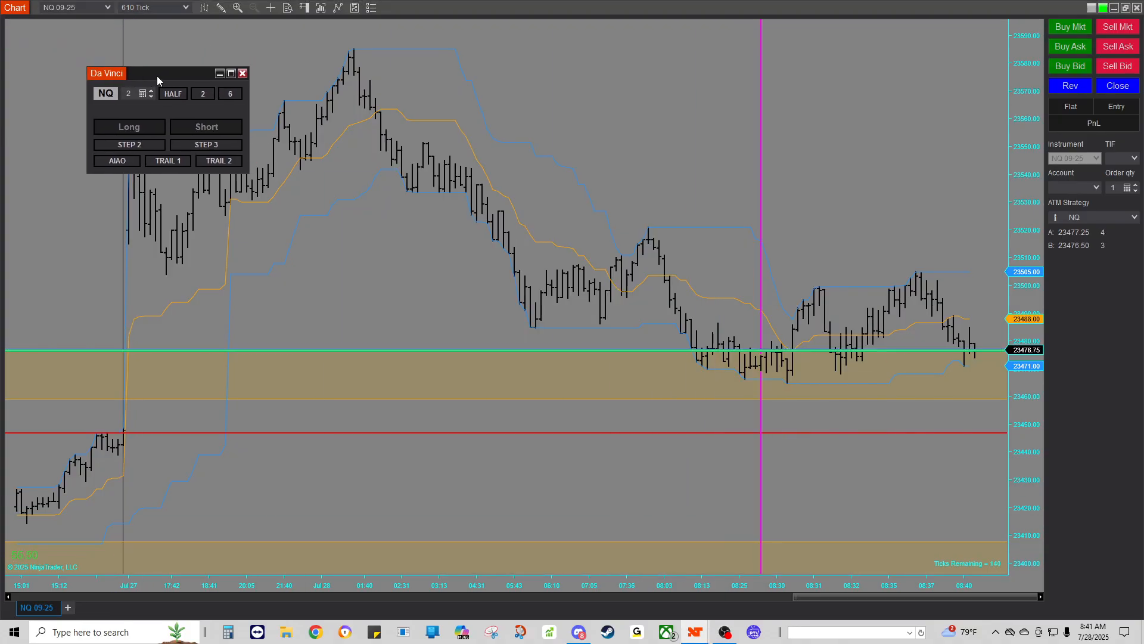
Step: Close the Da Vinci control panel, adjust the time and price axes, then restore price auto-scale
{"action": "left_click", "coordinate": [242, 73]}
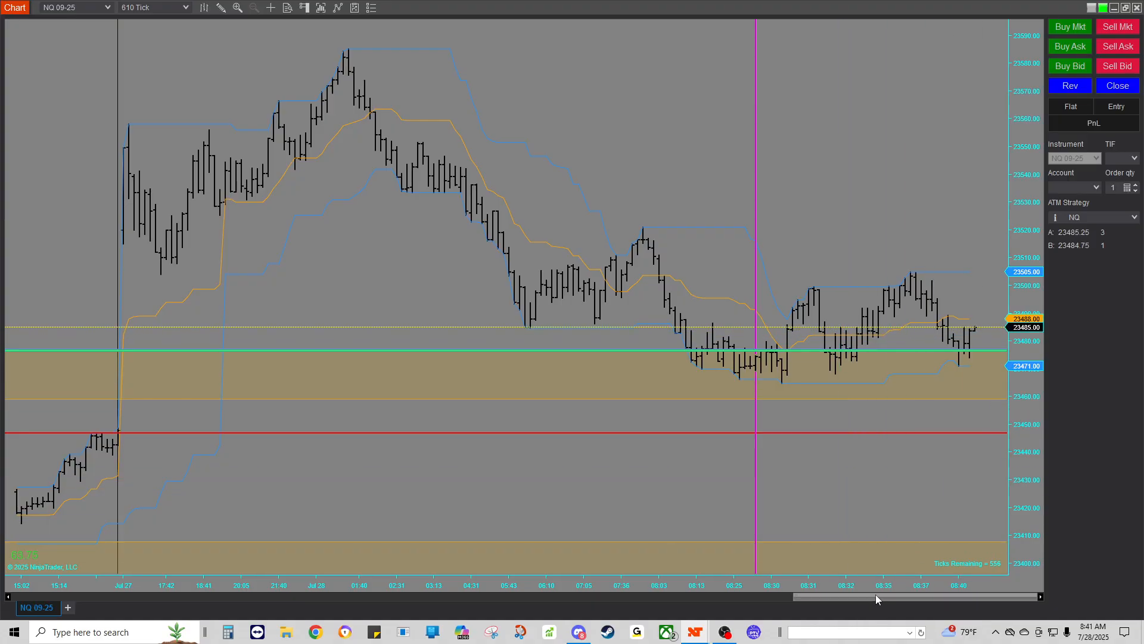
{"action": "left_click_drag", "start_coordinate": [875, 589], "coordinate": [792, 590]}
{"action": "left_click_drag", "start_coordinate": [1023, 209], "coordinate": [1038, 548]}
{"action": "left_click_drag", "start_coordinate": [1023, 146], "coordinate": [1016, 89]}
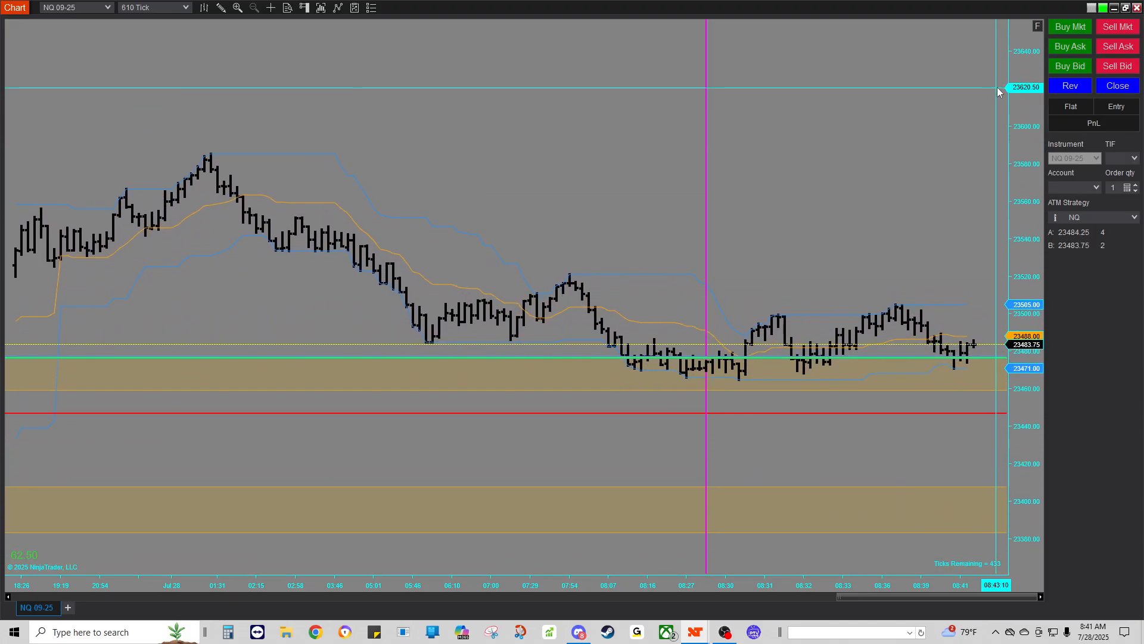
{"action": "left_click", "coordinate": [1037, 26]}
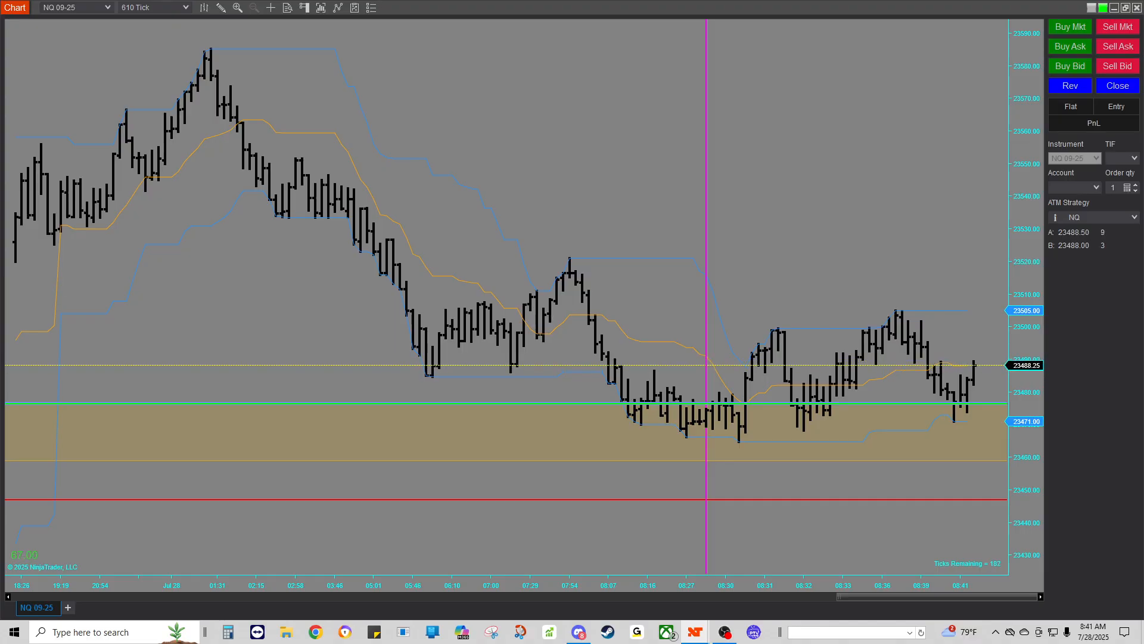
Step: Restore the NQ chart window to a smaller size and widen its bars along the time axis
{"action": "left_click", "coordinate": [1126, 8]}
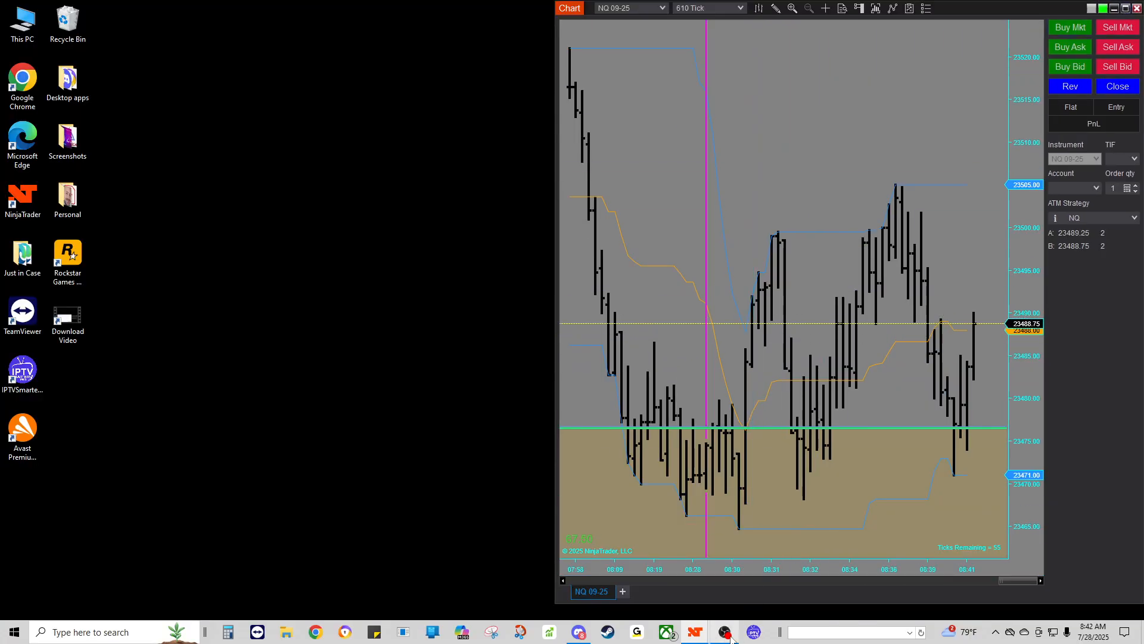
{"action": "mouse_move", "coordinate": [694, 637]}
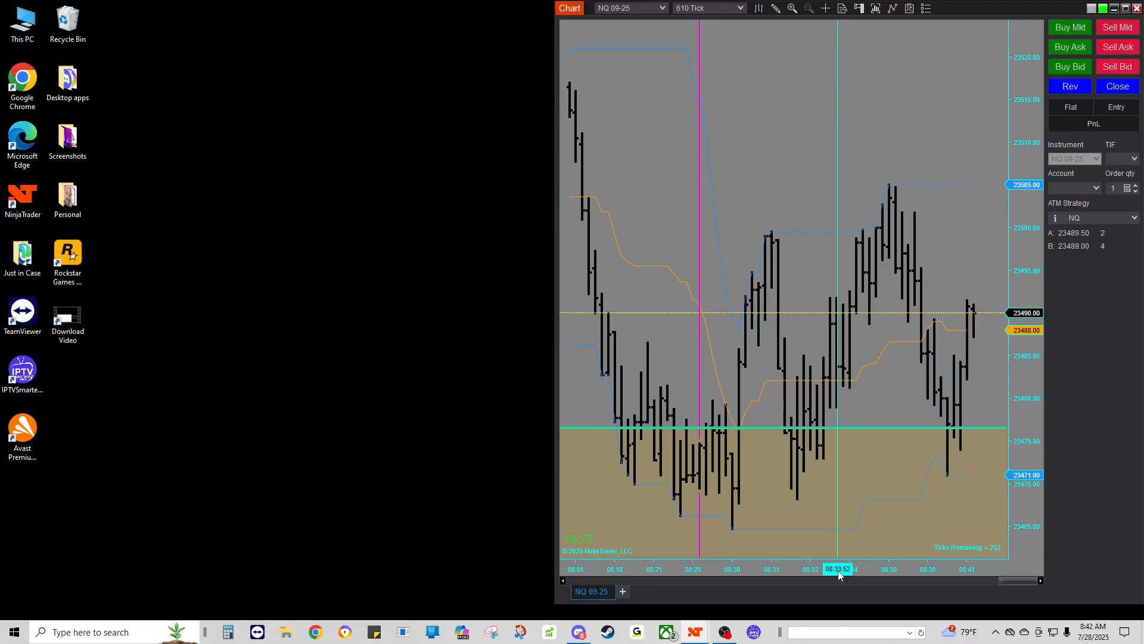
{"action": "left_click_drag", "start_coordinate": [838, 571], "coordinate": [816, 571]}
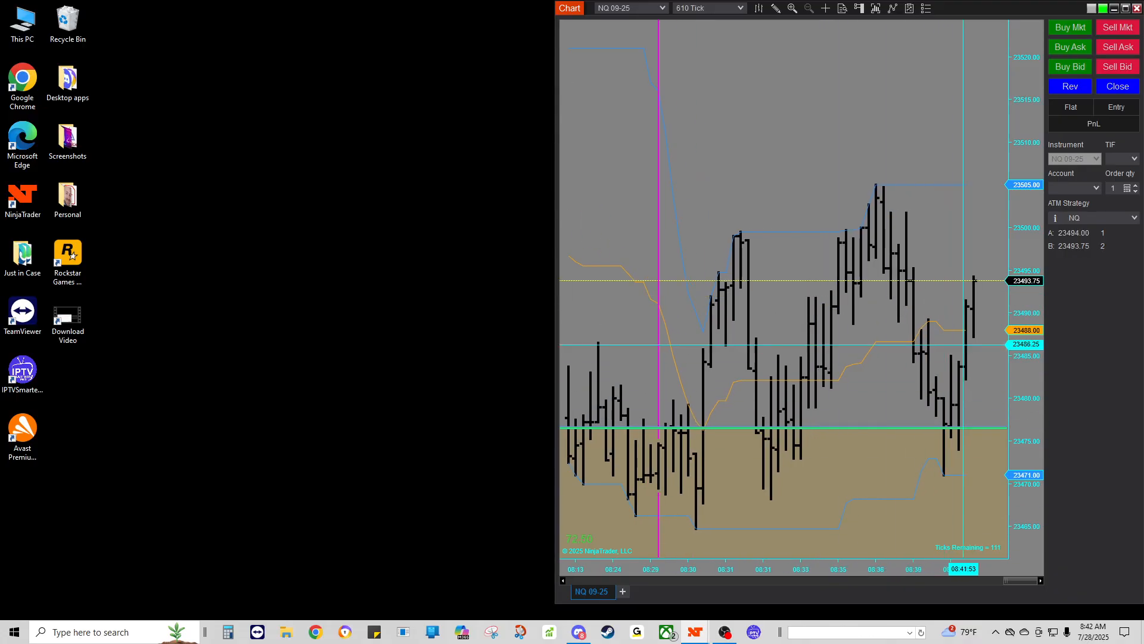